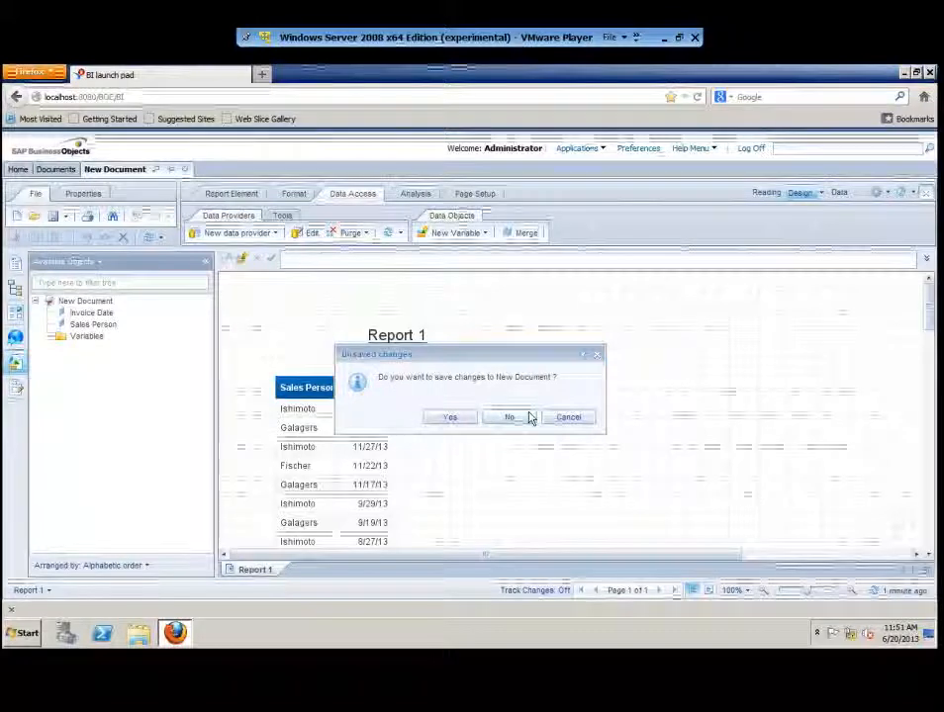
- Close the old document, discarding its unsaved changes
left_click(508, 419)
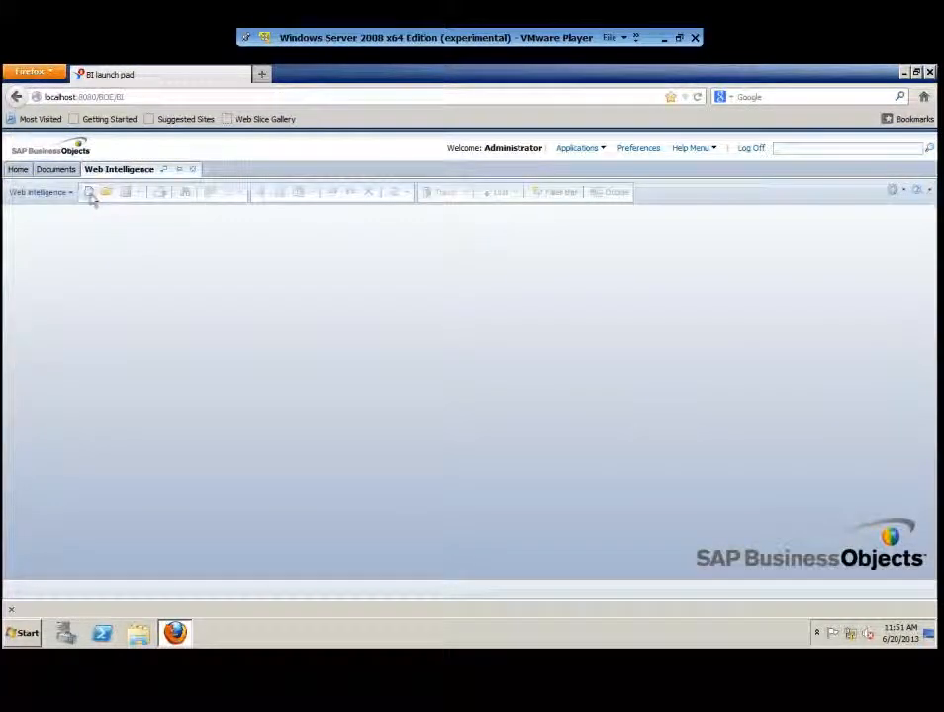
- Start a new universe-based document on Island Resorts Marketing
left_click(89, 194)
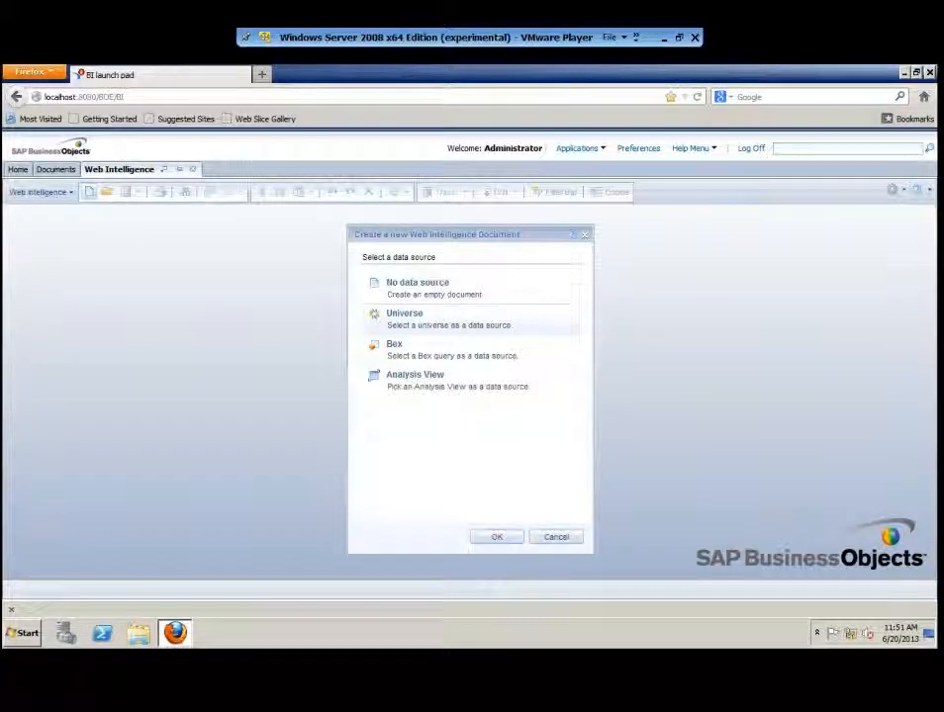
left_click(496, 536)
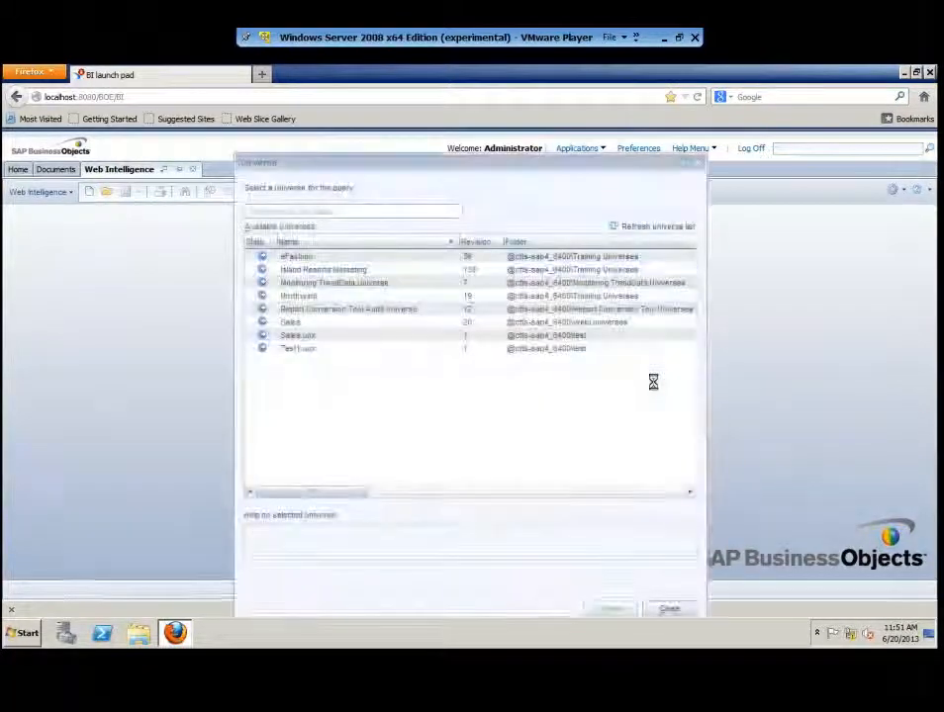
double_click(353, 270)
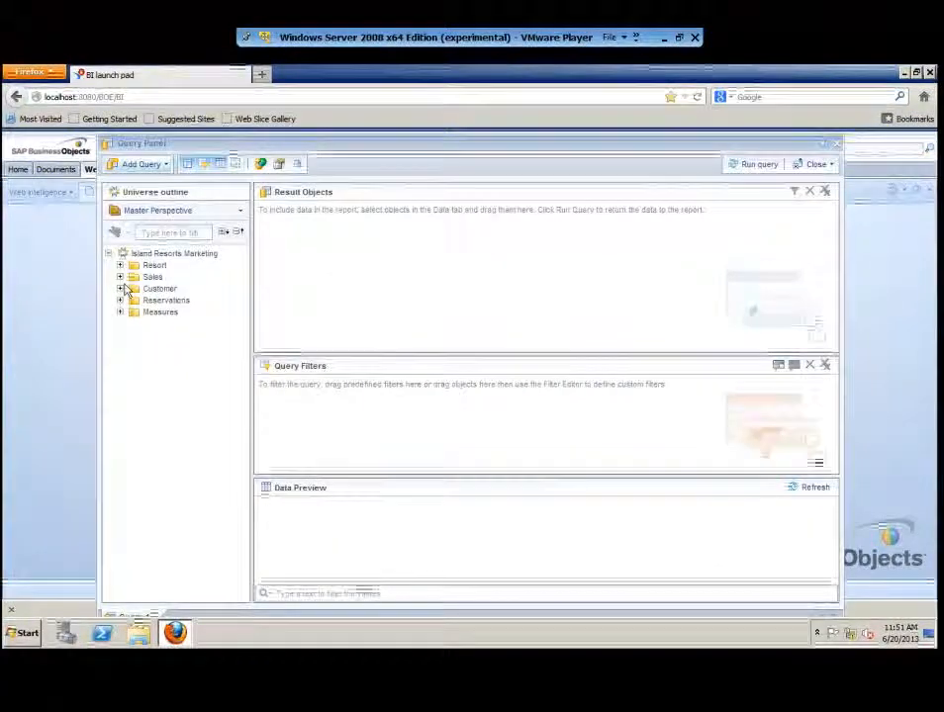
- Add Customer, Region, City and Number of guests as results, plus a City In list filter
left_click(119, 277)
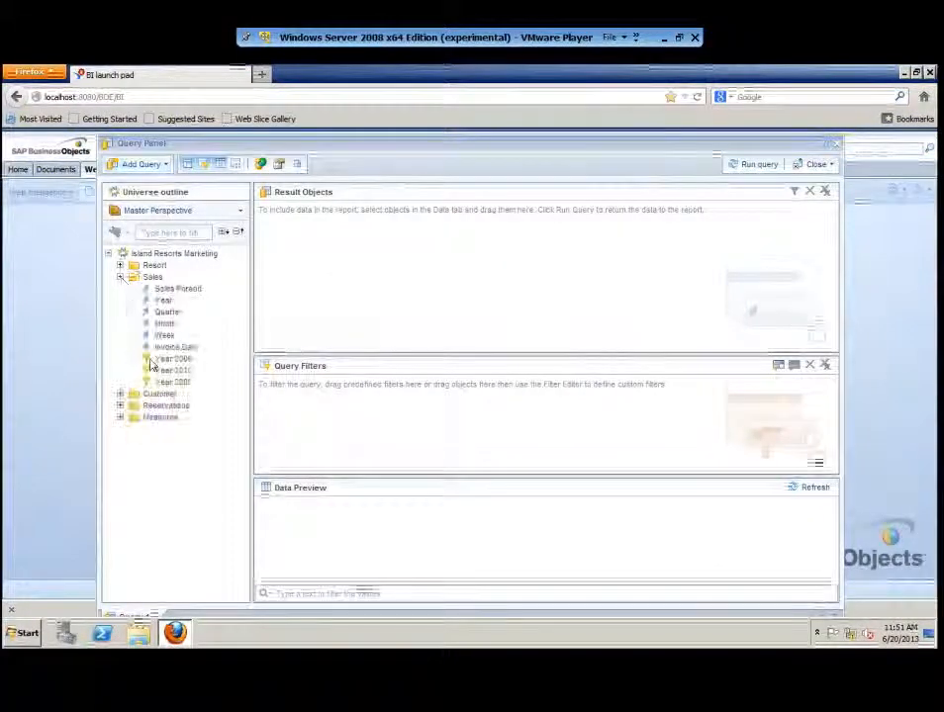
left_click(120, 394)
left_click_drag(198, 436, 351, 277)
left_click_drag(162, 427, 432, 259)
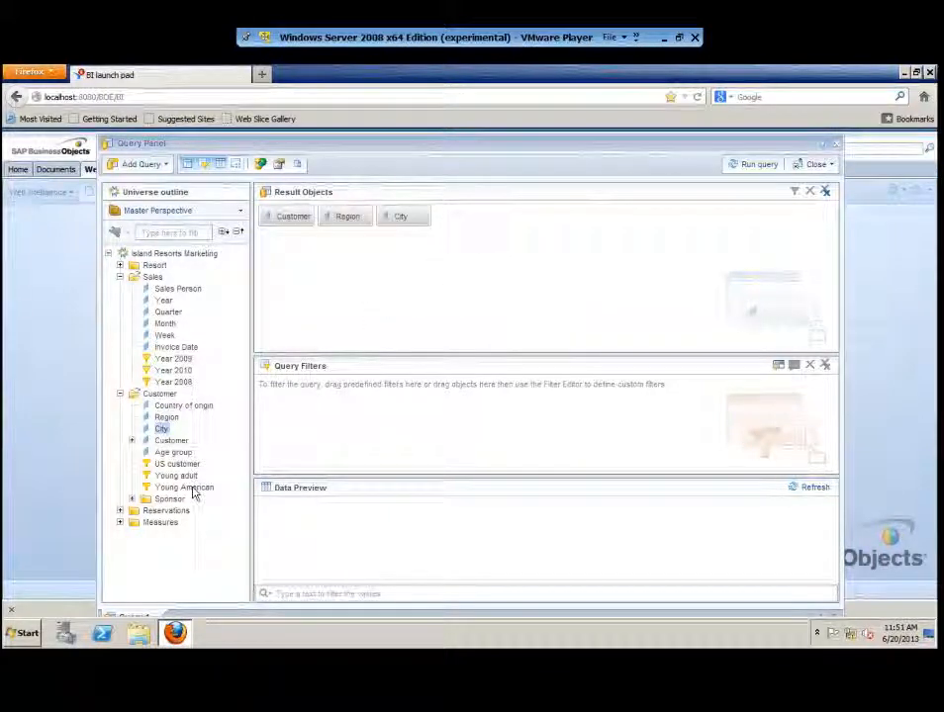
left_click(120, 522)
left_click_drag(183, 546, 470, 289)
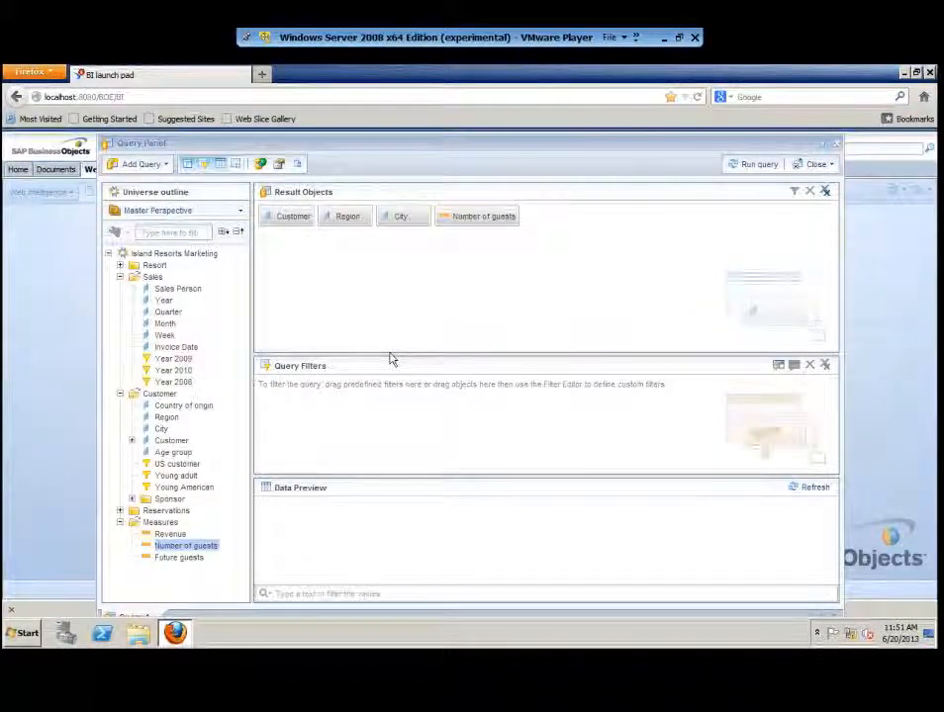
left_click_drag(390, 354, 282, 368)
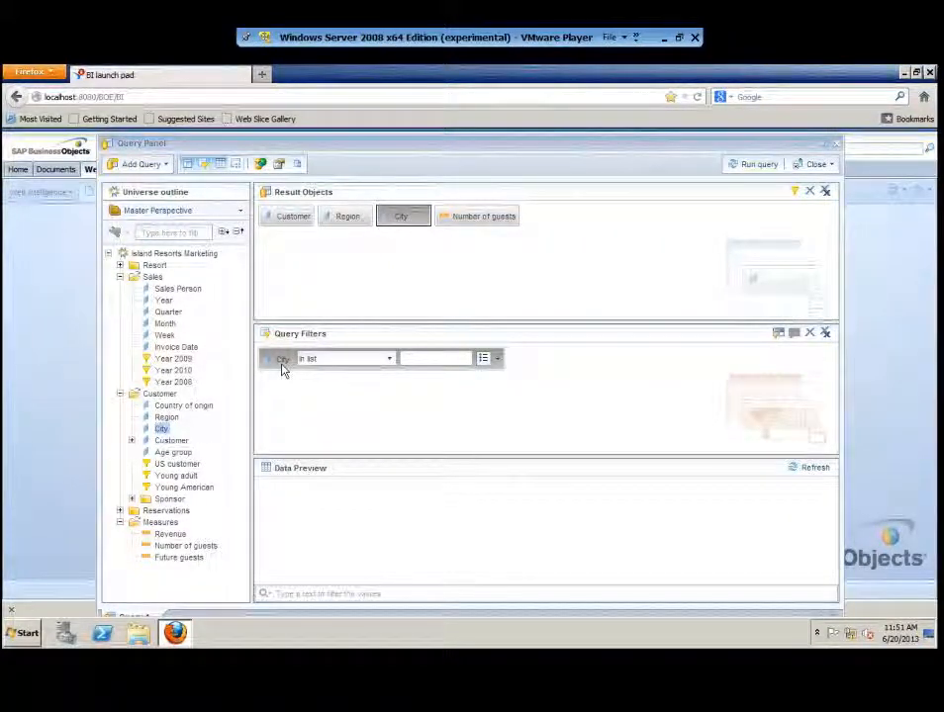
- Pick Chicago, Dallas and Houston from the City value list for the filter
left_click(497, 362)
left_click(539, 399)
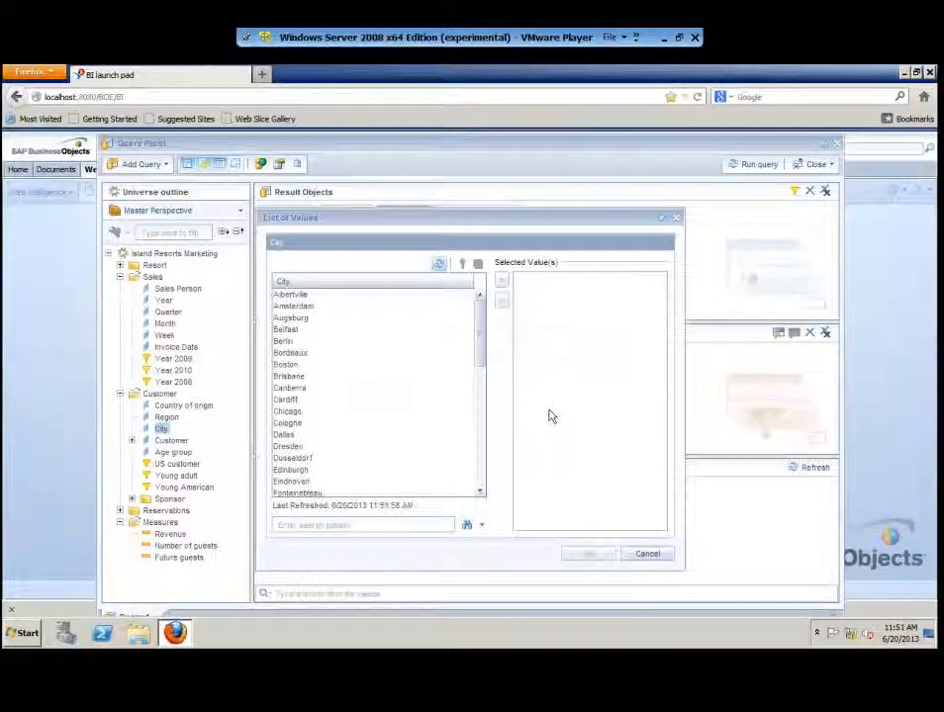
double_click(290, 411)
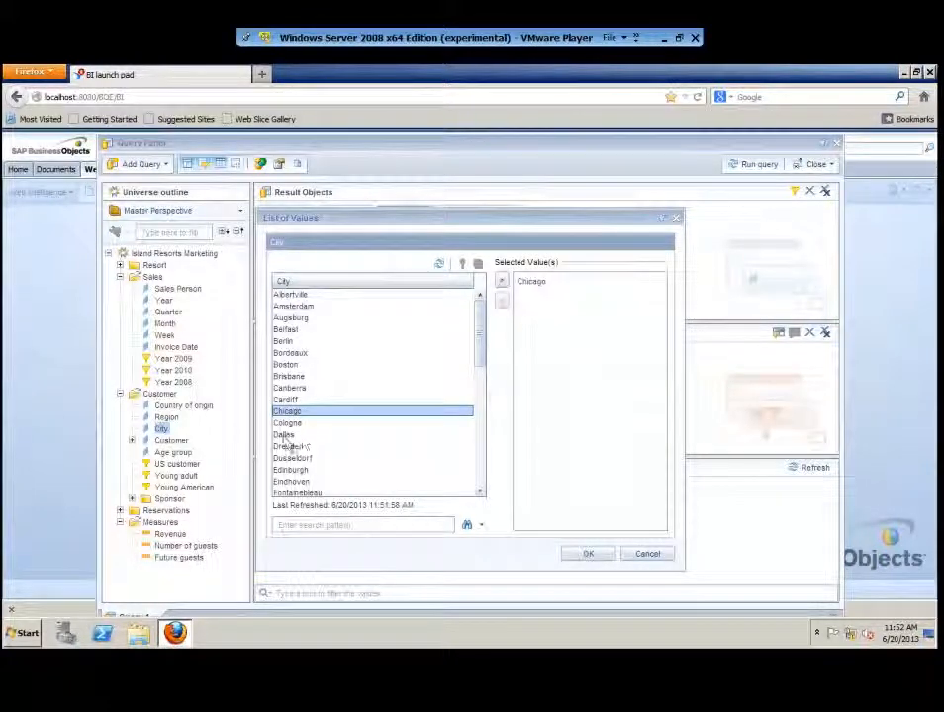
left_click(285, 437)
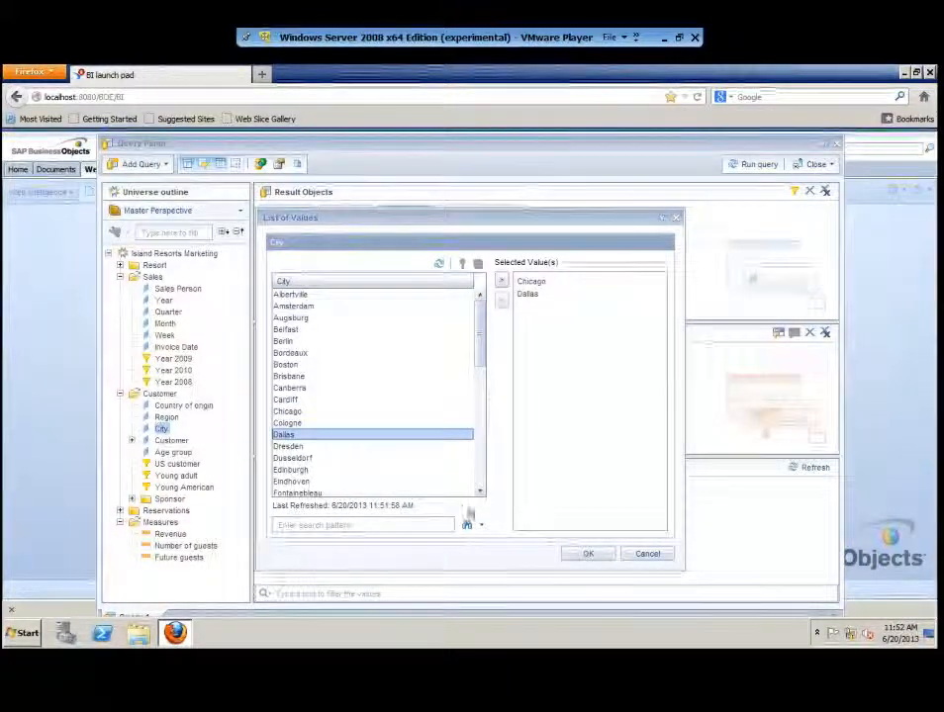
left_click(480, 491)
left_click(480, 491)
left_click(480, 491)
left_click(480, 491)
left_click(480, 492)
double_click(302, 447)
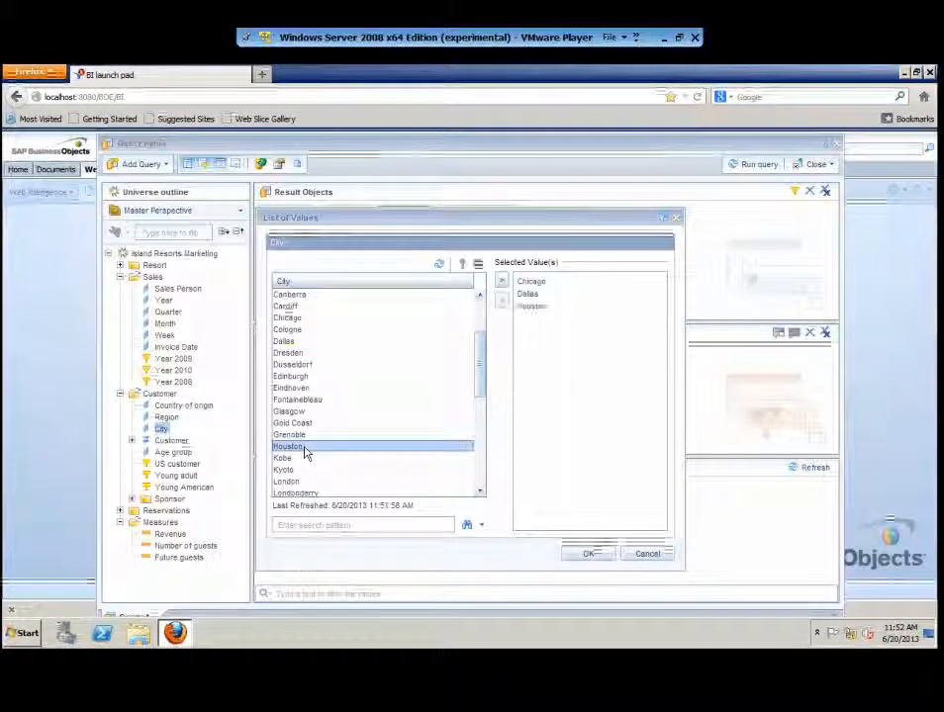
- Add Los Angeles and San Francisco, then confirm the five-city City filter
left_click(480, 491)
left_click(479, 492)
left_click(480, 492)
left_click(479, 491)
left_click(310, 460)
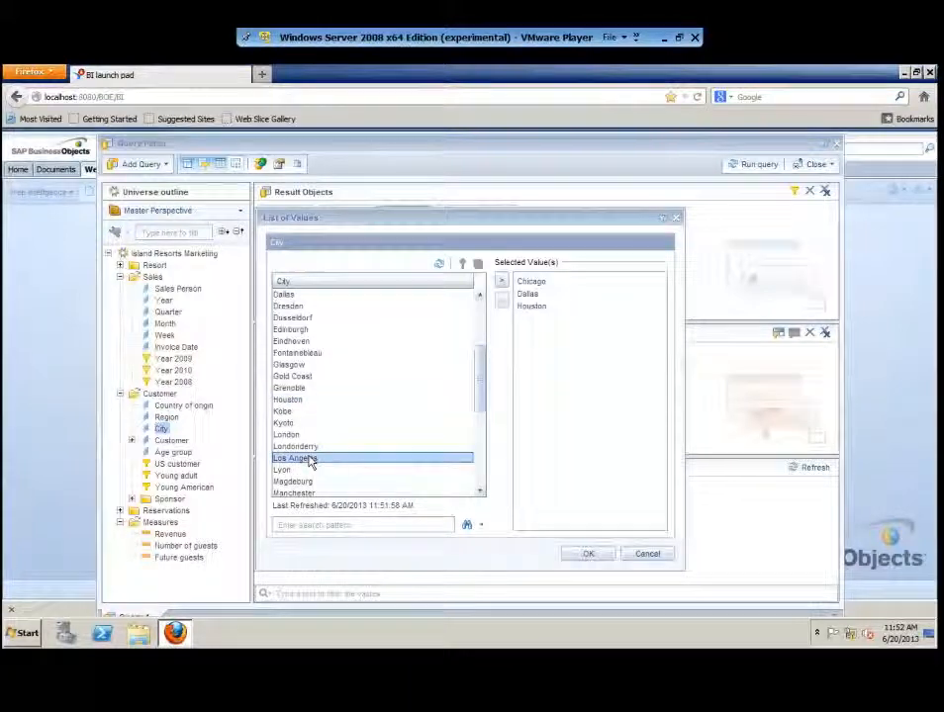
left_click(480, 491)
left_click(479, 492)
left_click(480, 492)
left_click(480, 492)
left_click(480, 492)
left_click(479, 492)
left_click(480, 492)
left_click(480, 491)
left_click(480, 492)
left_click(480, 492)
left_click(480, 491)
left_click(479, 492)
left_click(479, 492)
left_click(480, 492)
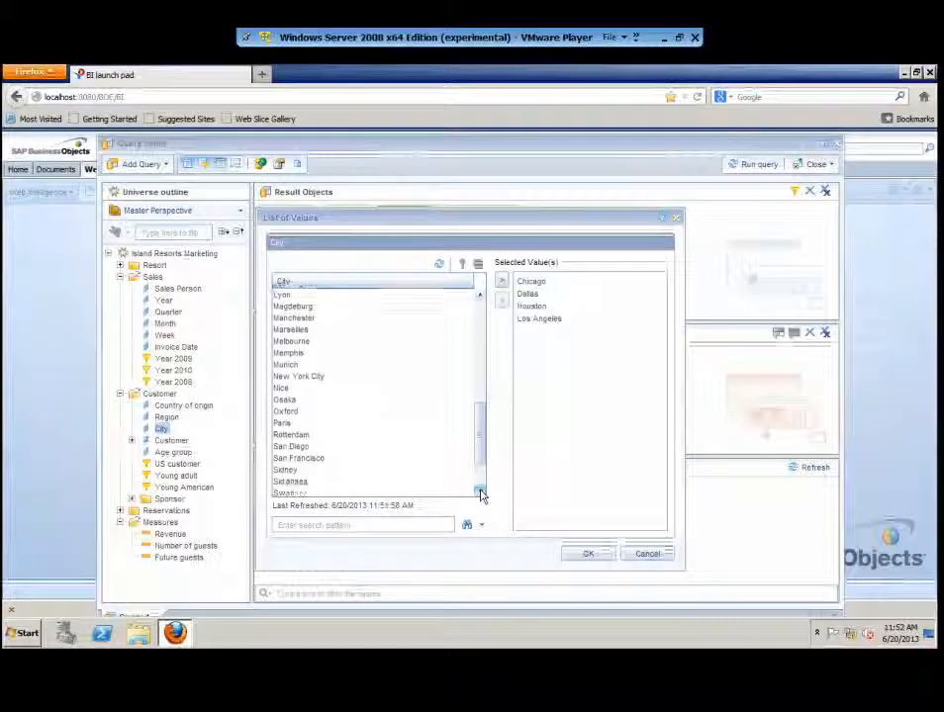
left_click(319, 460)
double_click(319, 462)
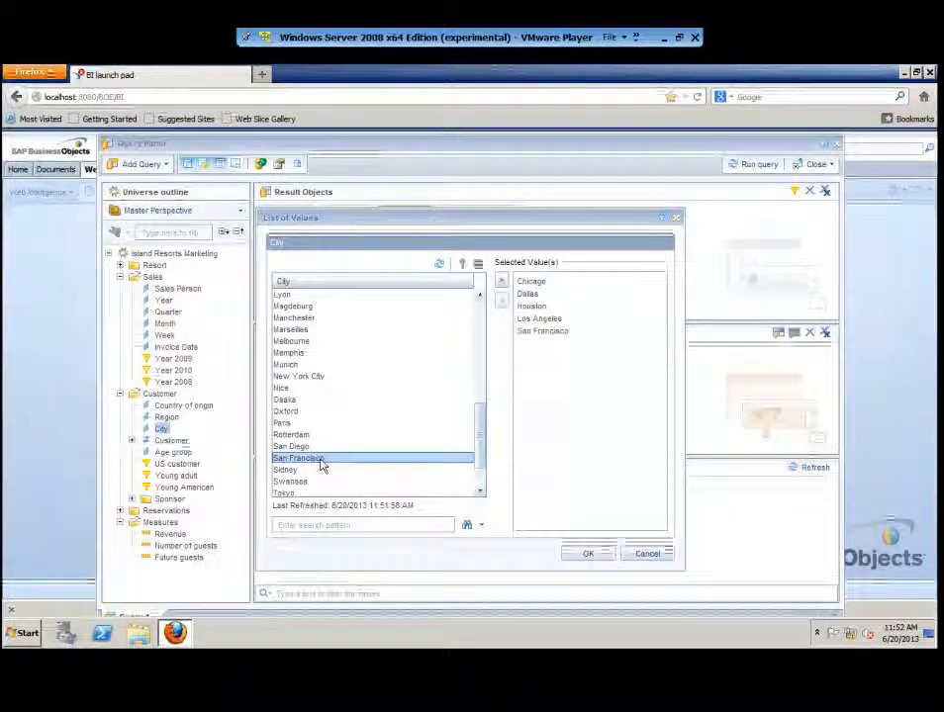
left_click(480, 491)
left_click(480, 492)
left_click(480, 492)
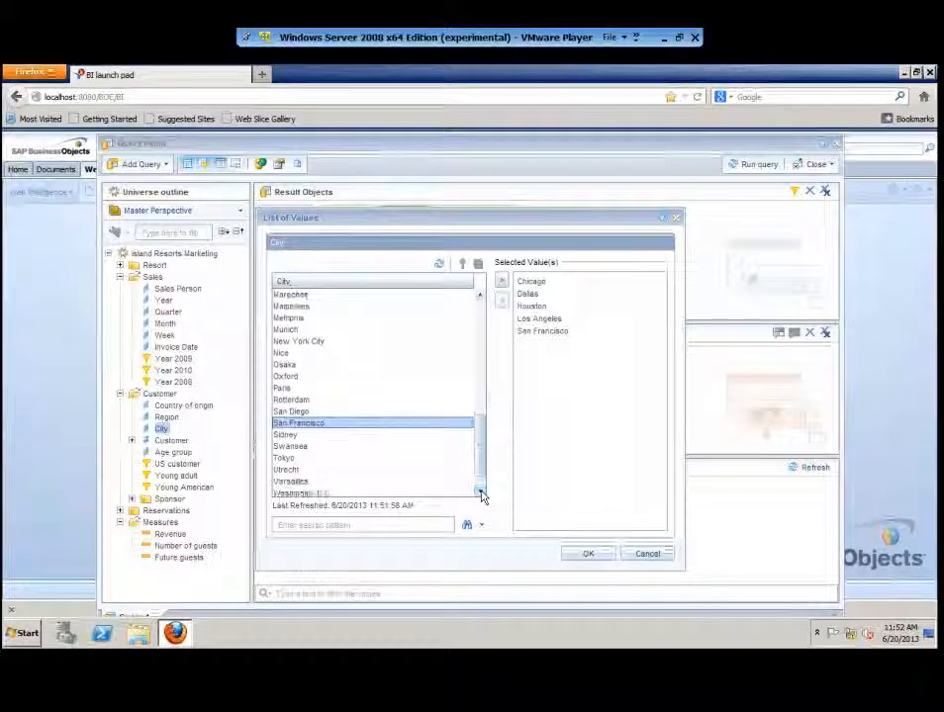
left_click(587, 553)
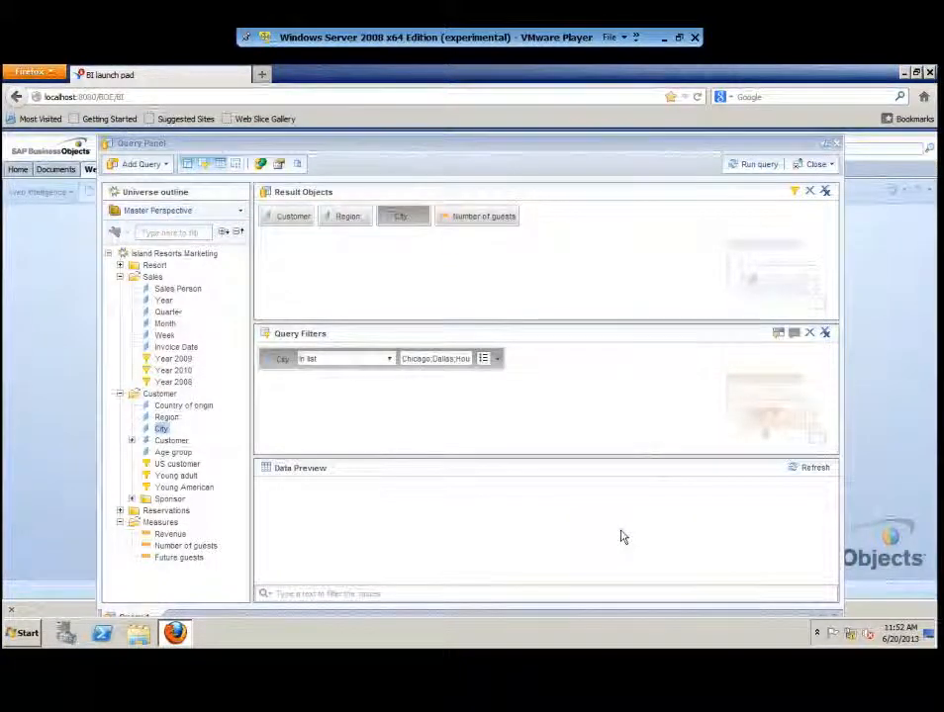
- Run the query to fill Report 1 with customer rows, then reopen the query for editing
left_click(750, 166)
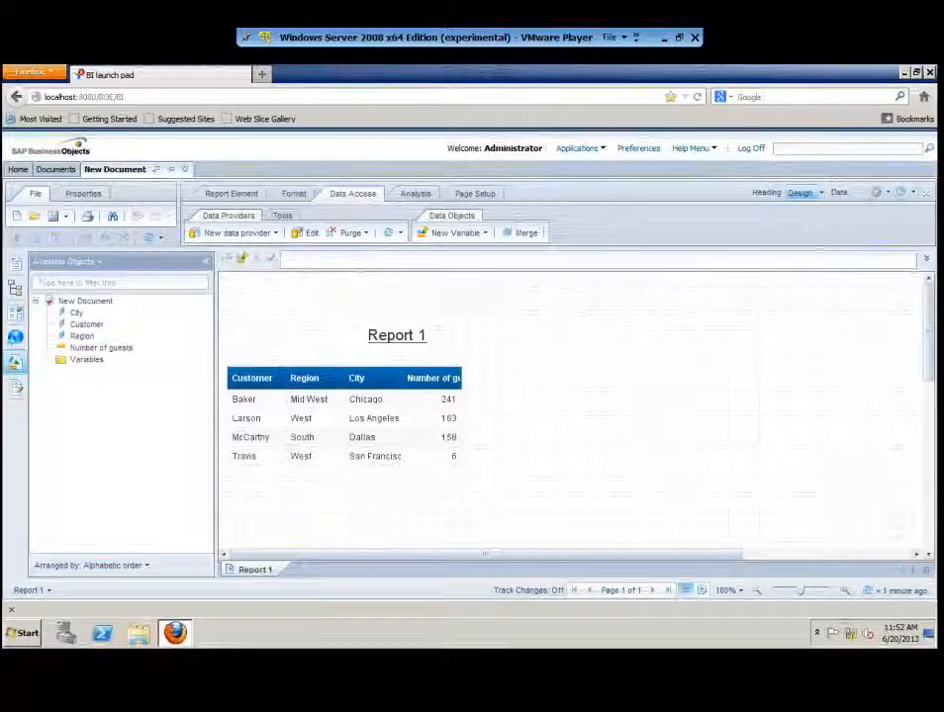
left_click(307, 235)
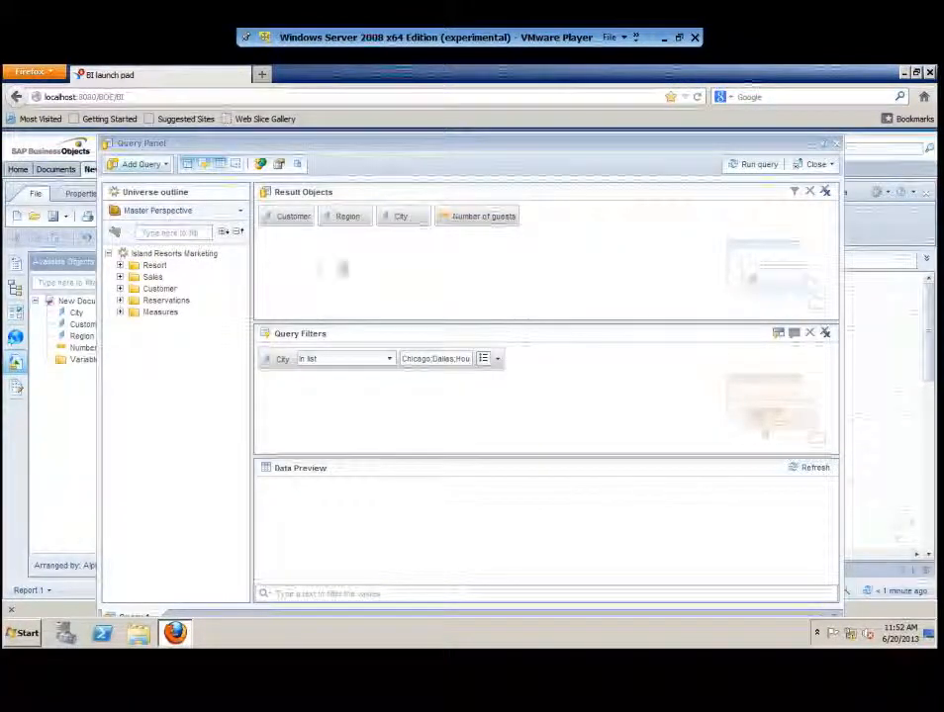
- Add Query 2 on the eFashion universe and enlarge the Query Panel to nearly full screen
left_click(143, 167)
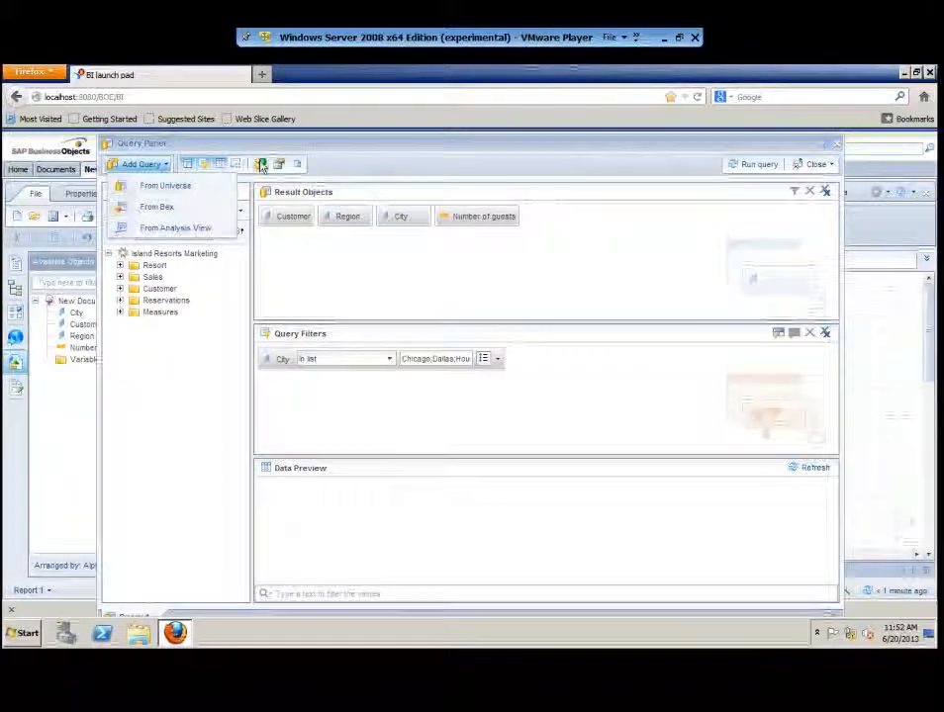
left_click(185, 187)
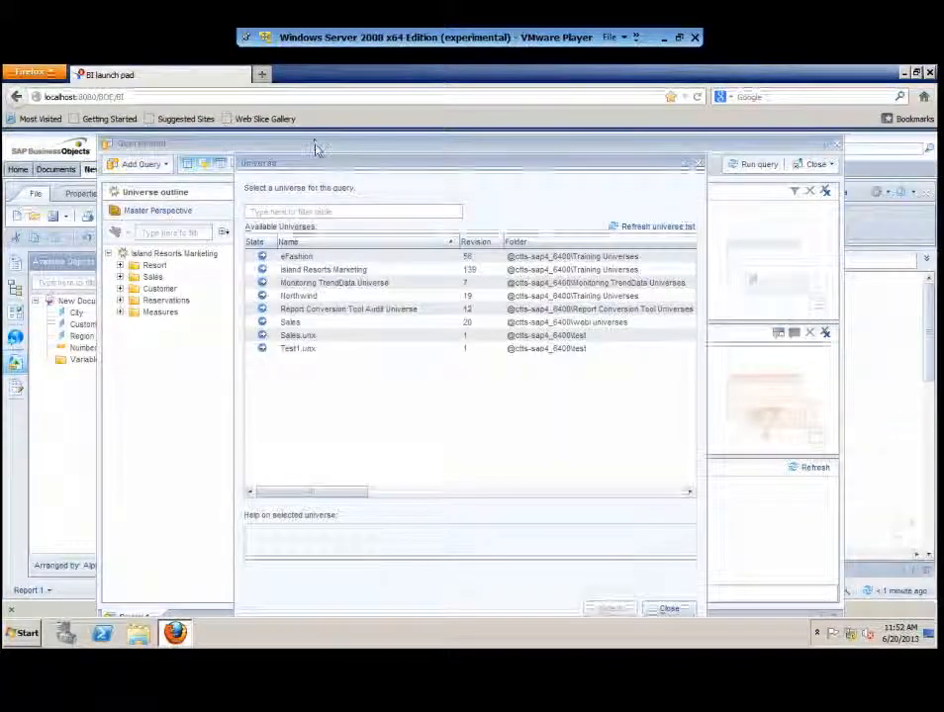
left_click(315, 258)
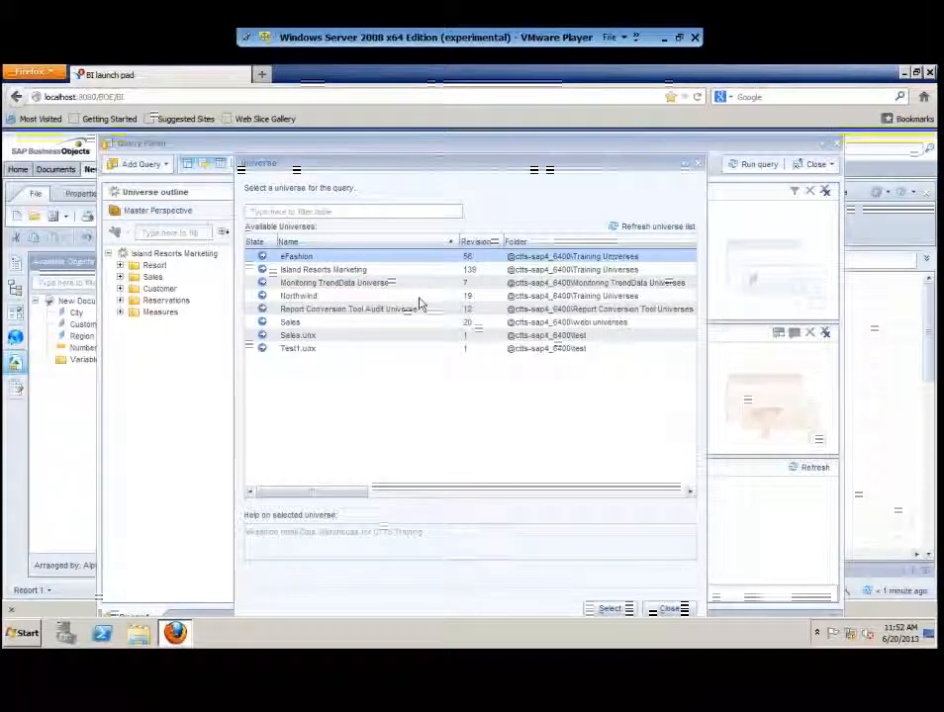
left_click(621, 611)
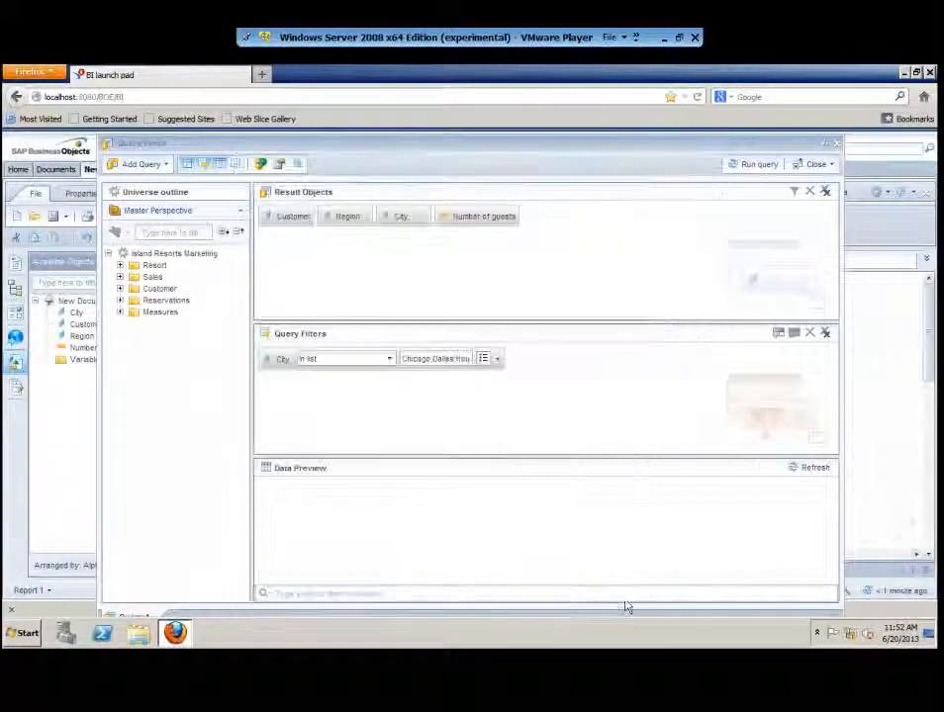
left_click_drag(464, 131, 396, 76)
left_click_drag(739, 554, 928, 607)
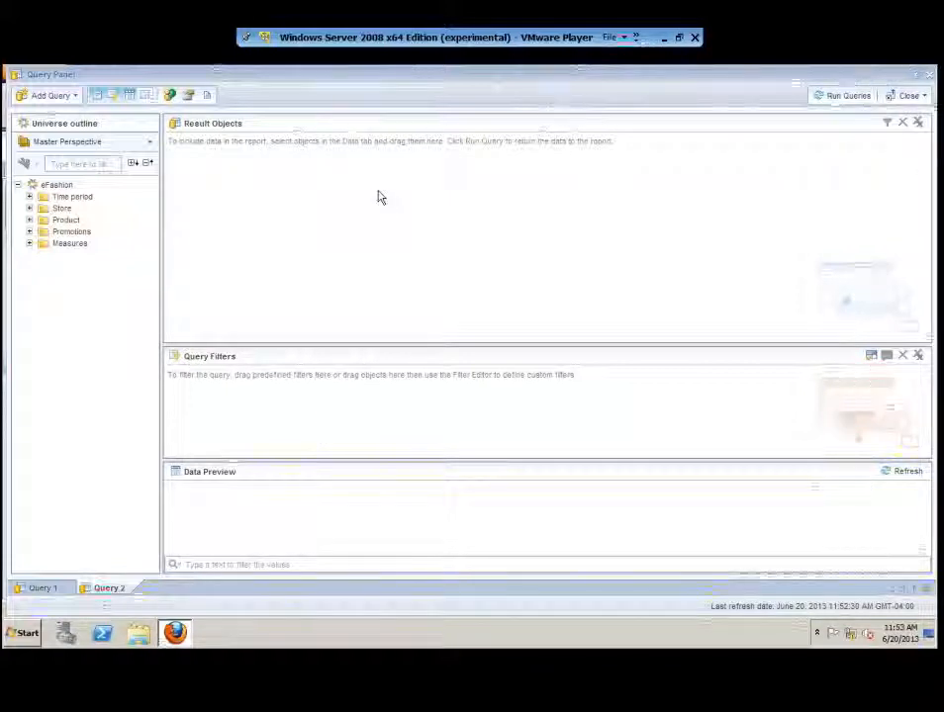
- Give Query 2 State, City, Margin and Quantity sold results and a City In list filter
left_click(28, 208)
left_click_drag(73, 220, 252, 148)
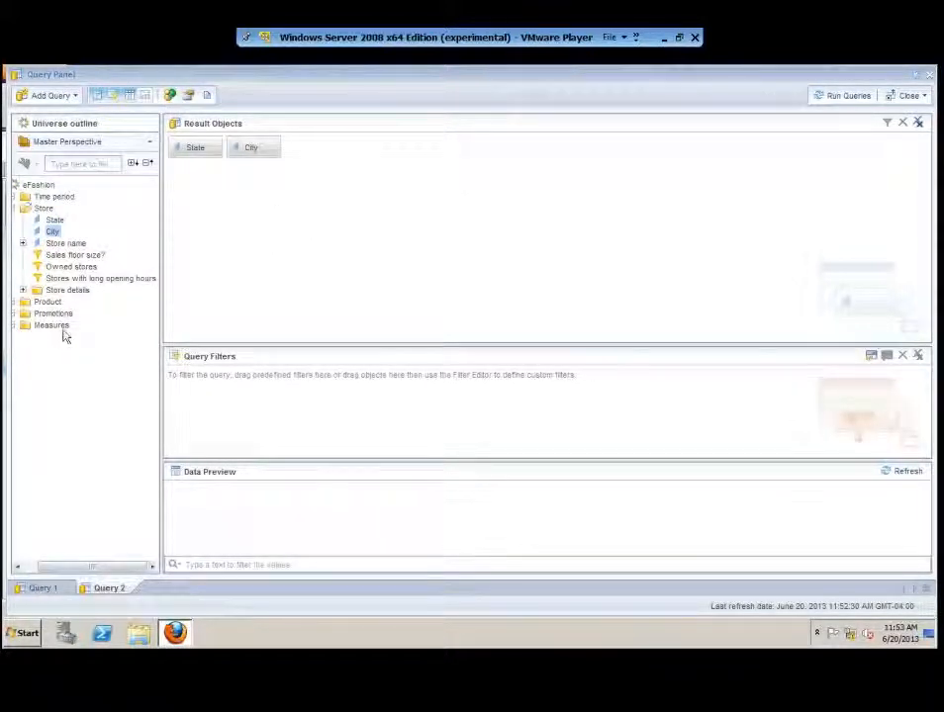
left_click_drag(52, 567, 35, 567)
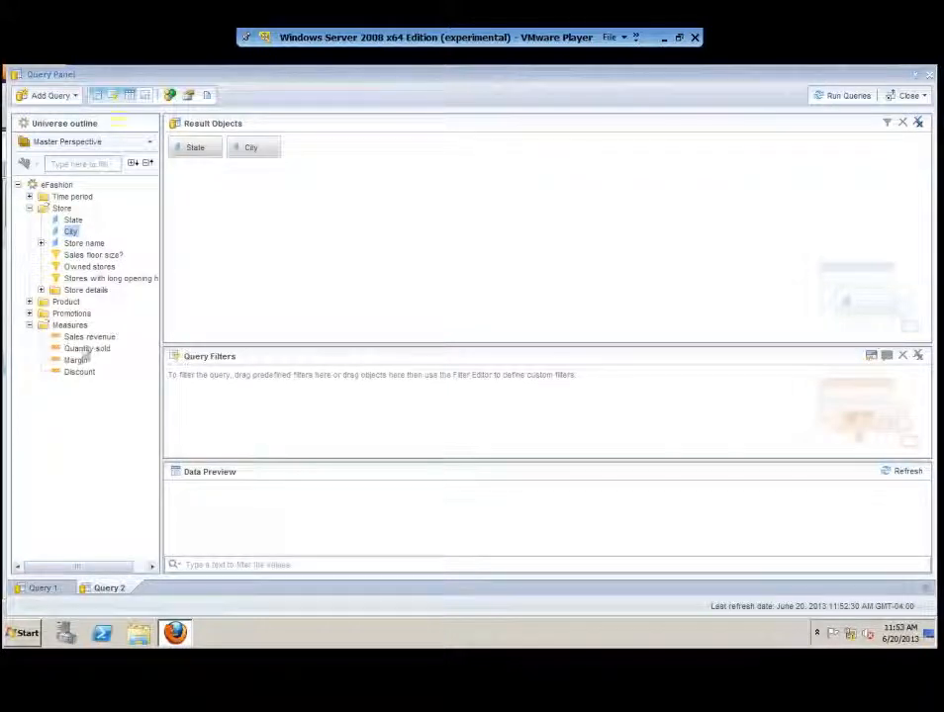
left_click(79, 362)
left_click_drag(76, 362, 213, 311)
left_click_drag(79, 348, 537, 239)
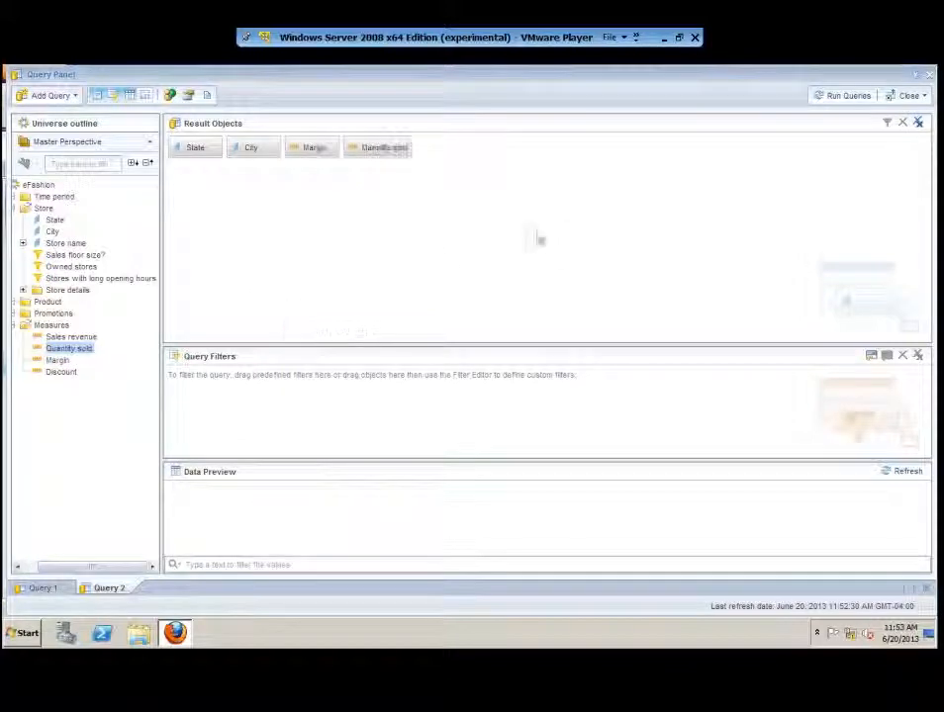
left_click_drag(260, 151, 221, 392)
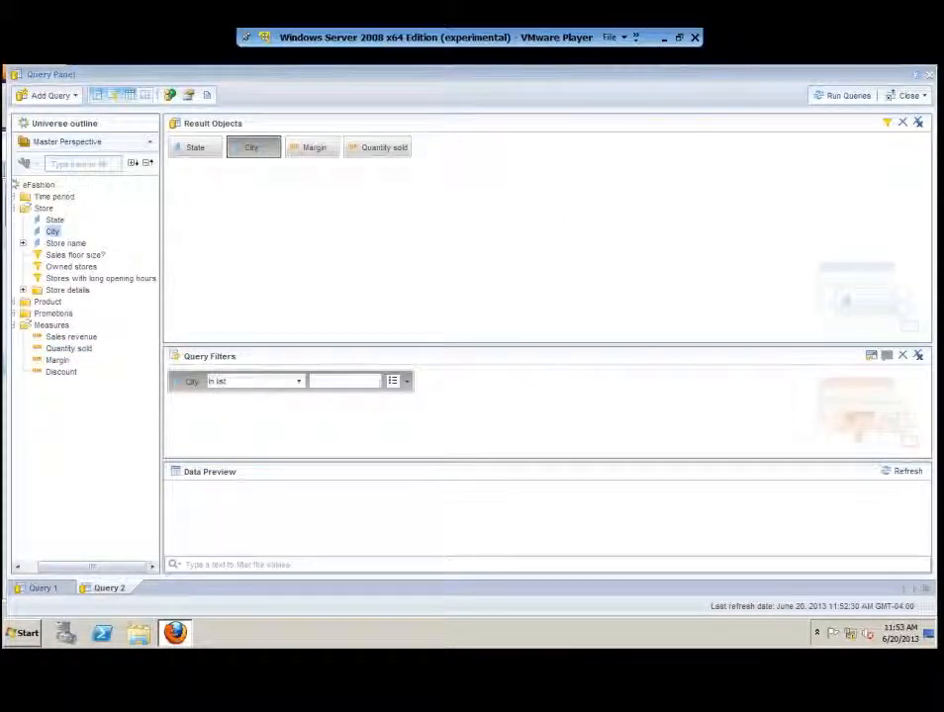
- Set Query 2's City filter to take its values from another query's result
left_click(407, 382)
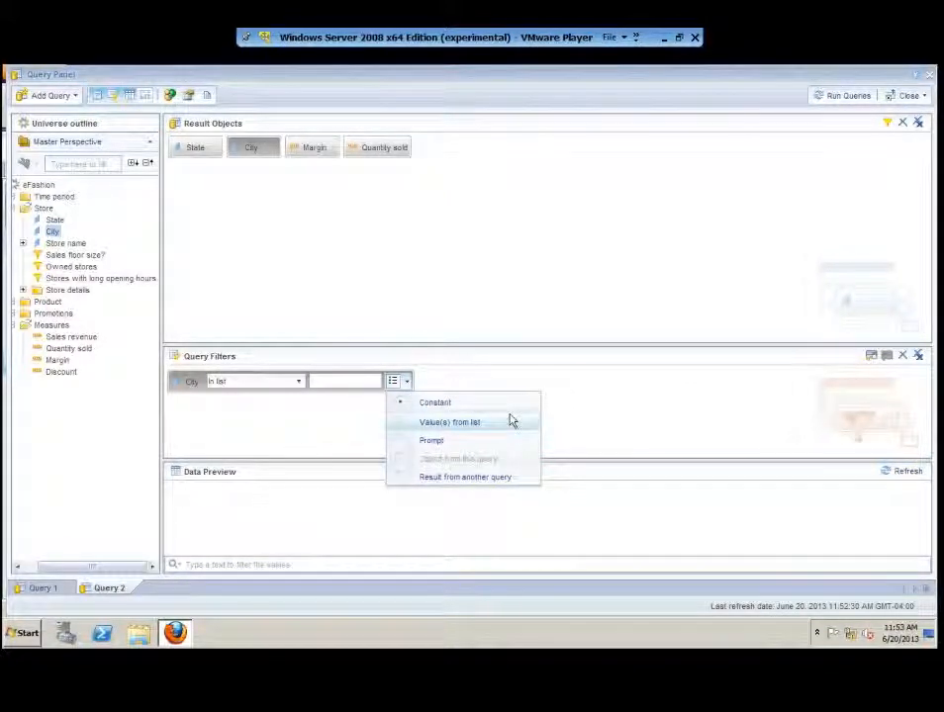
left_click(461, 480)
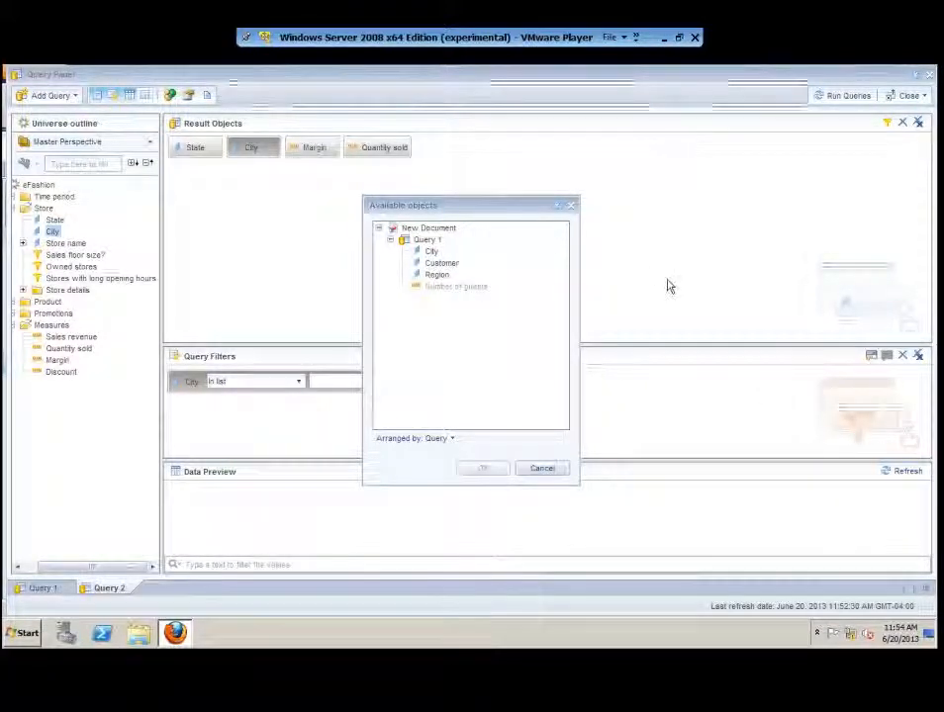
- Use Query 1's City as Query 2's filter values and run both queries
left_click(431, 251)
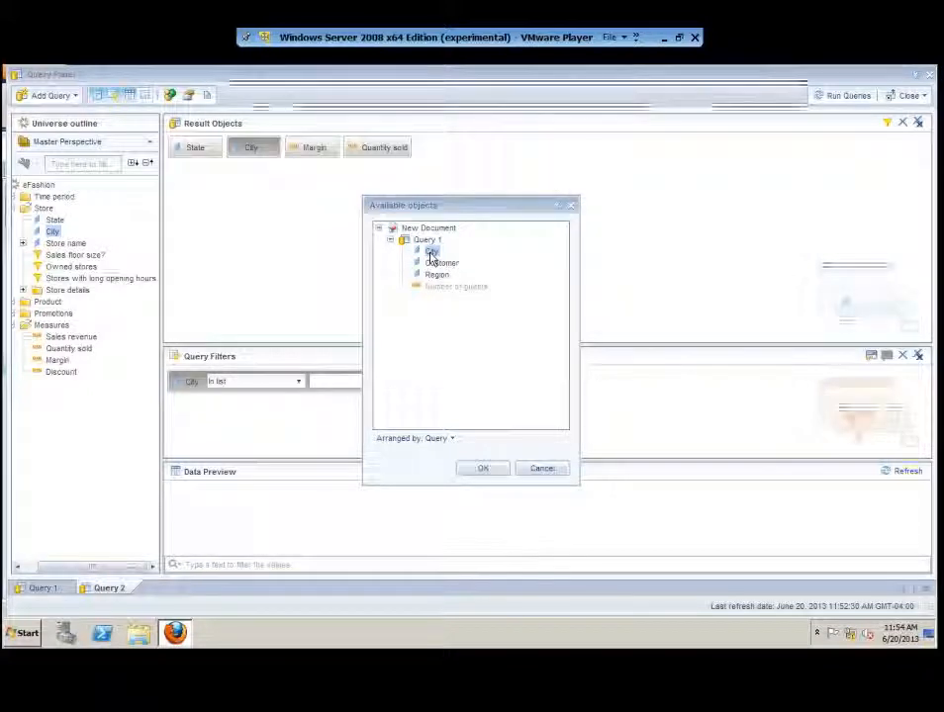
left_click(431, 253)
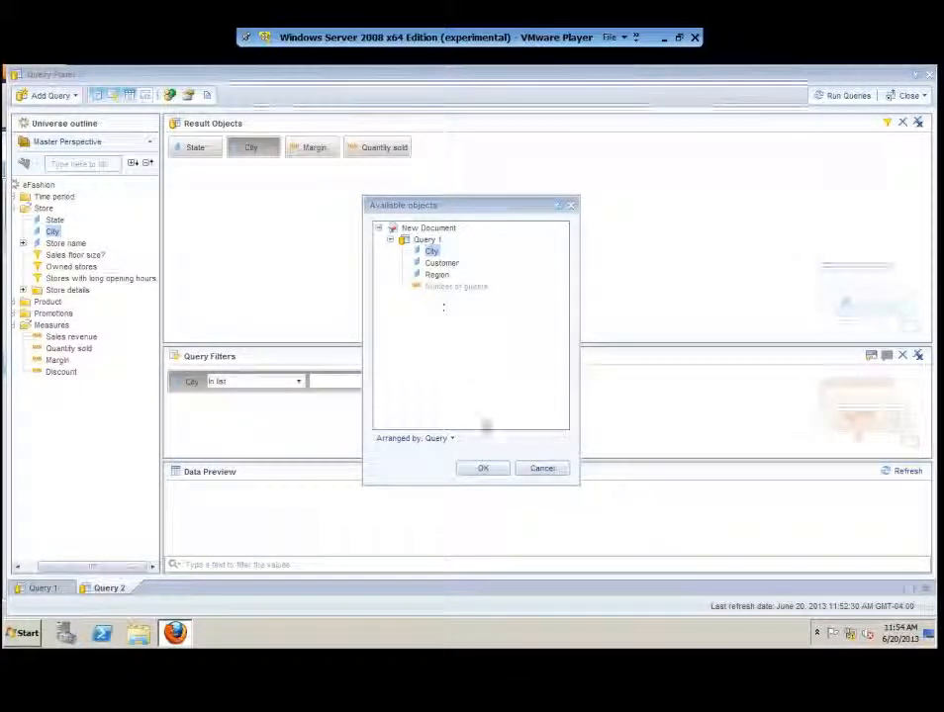
left_click(483, 469)
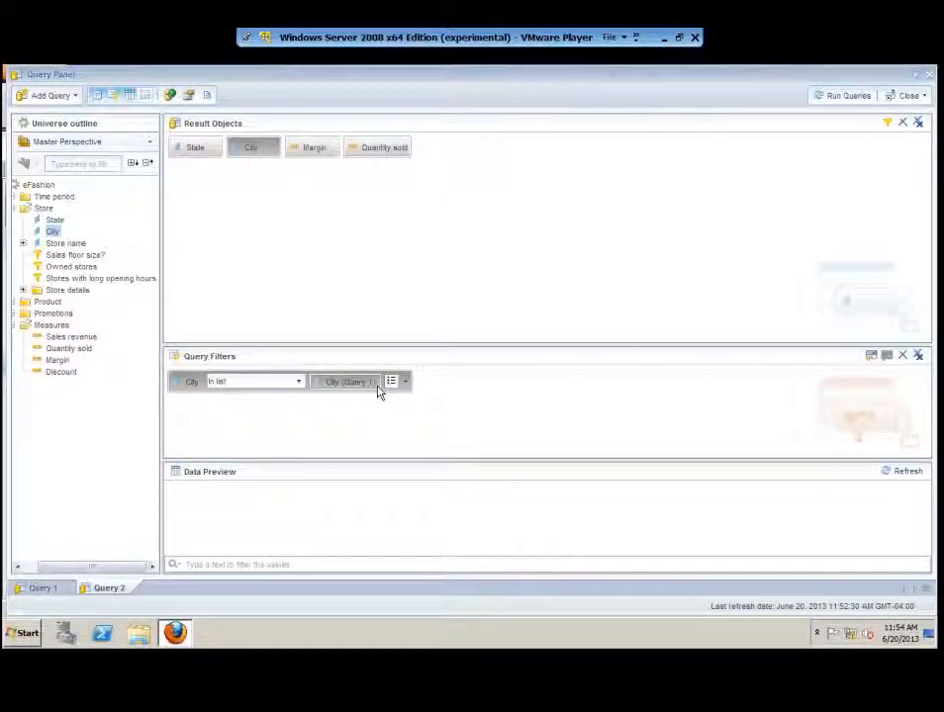
left_click(826, 95)
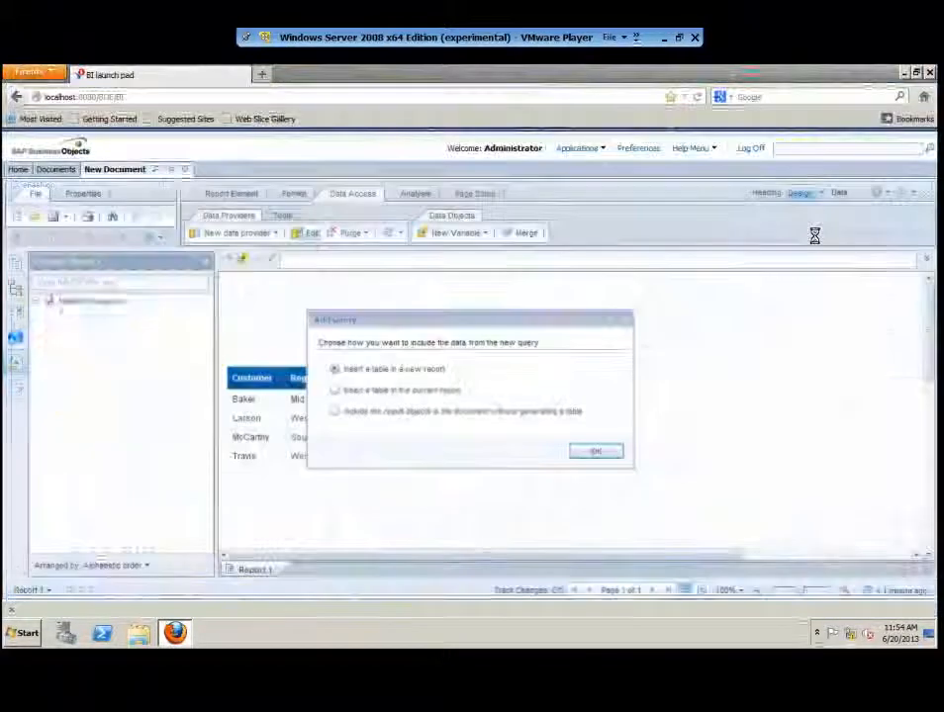
- Insert Query 2's results as a table in new Report 2, compare both reports, and reopen the queries
left_click(597, 452)
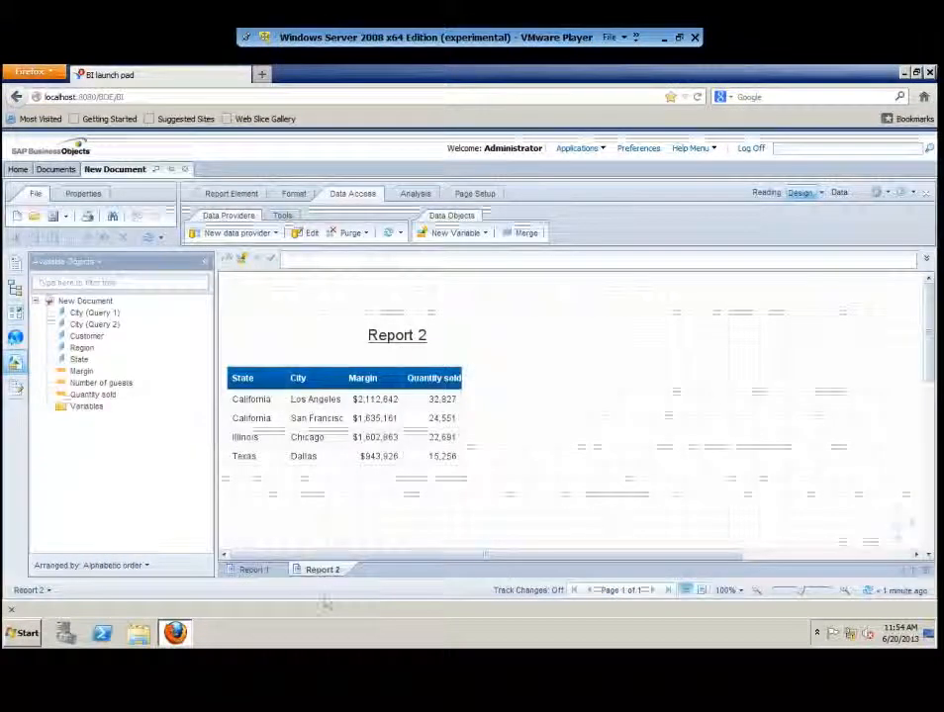
left_click(322, 424)
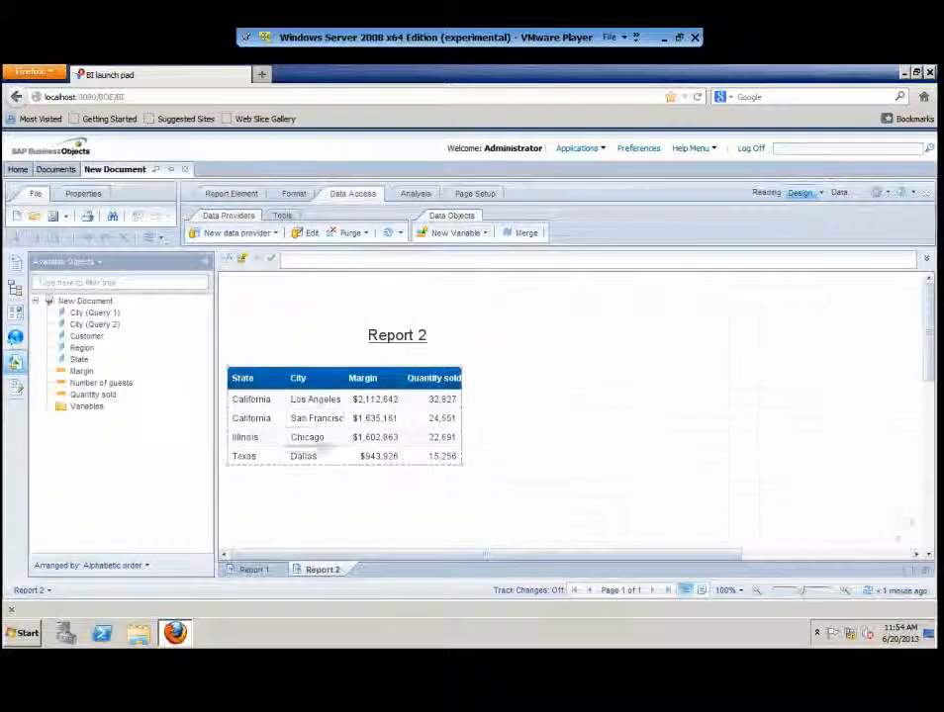
left_click(262, 570)
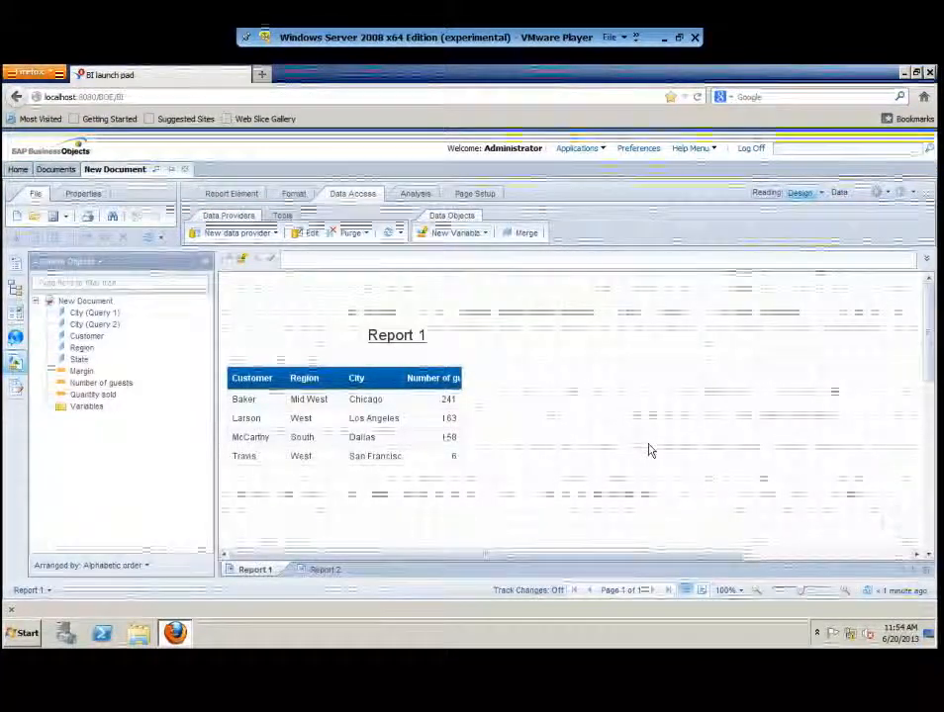
left_click(323, 569)
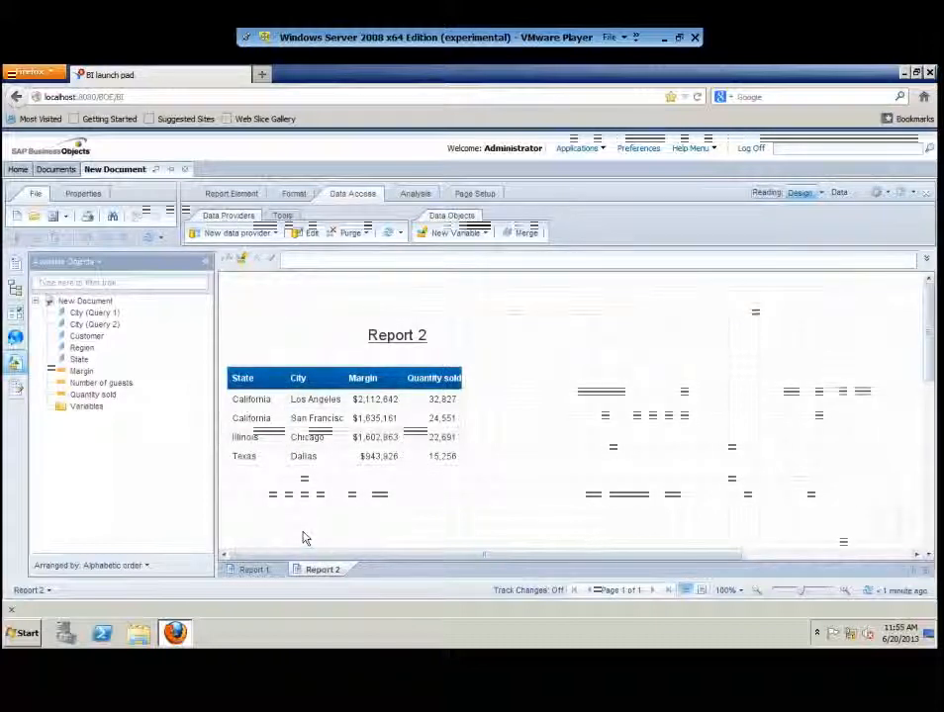
left_click(436, 437)
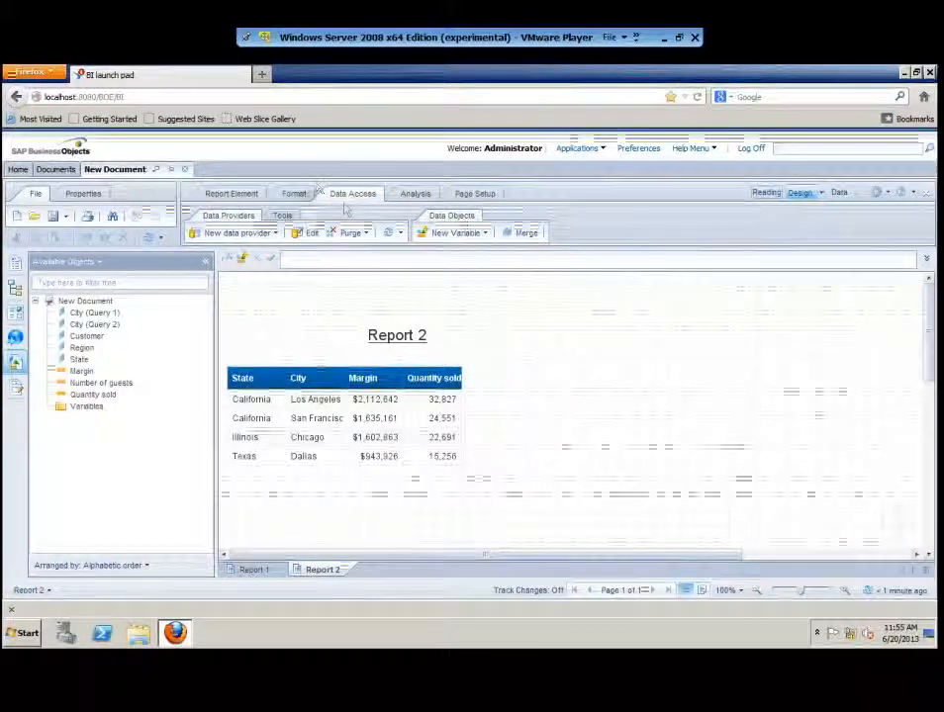
left_click(310, 233)
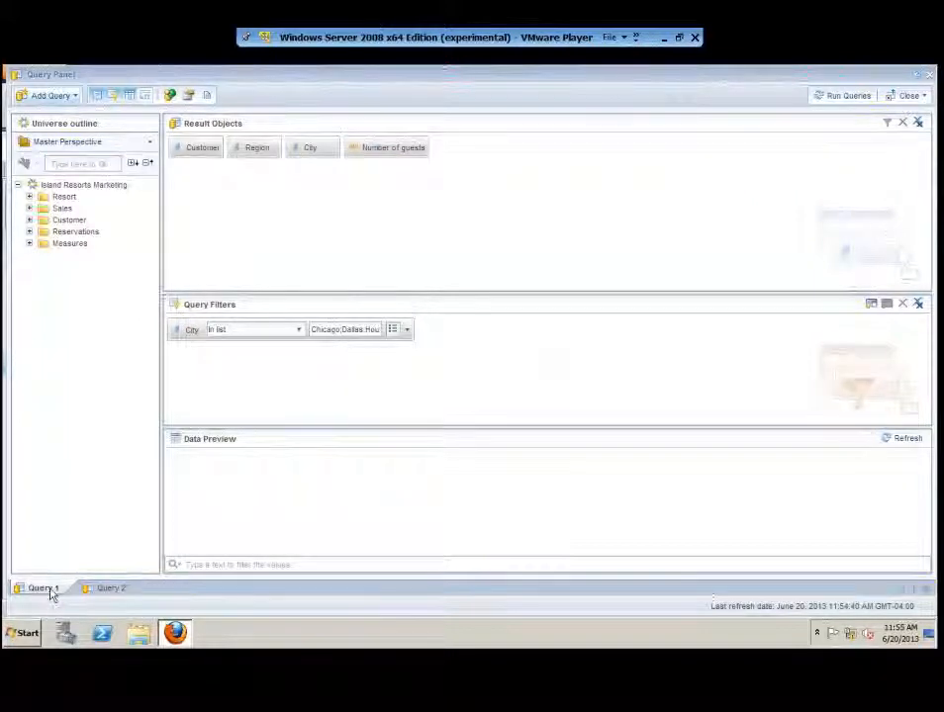
- Drop the City In list filter from Query 1, then rerun both queries from the Query 2 tab
left_click_drag(192, 330, 51, 323)
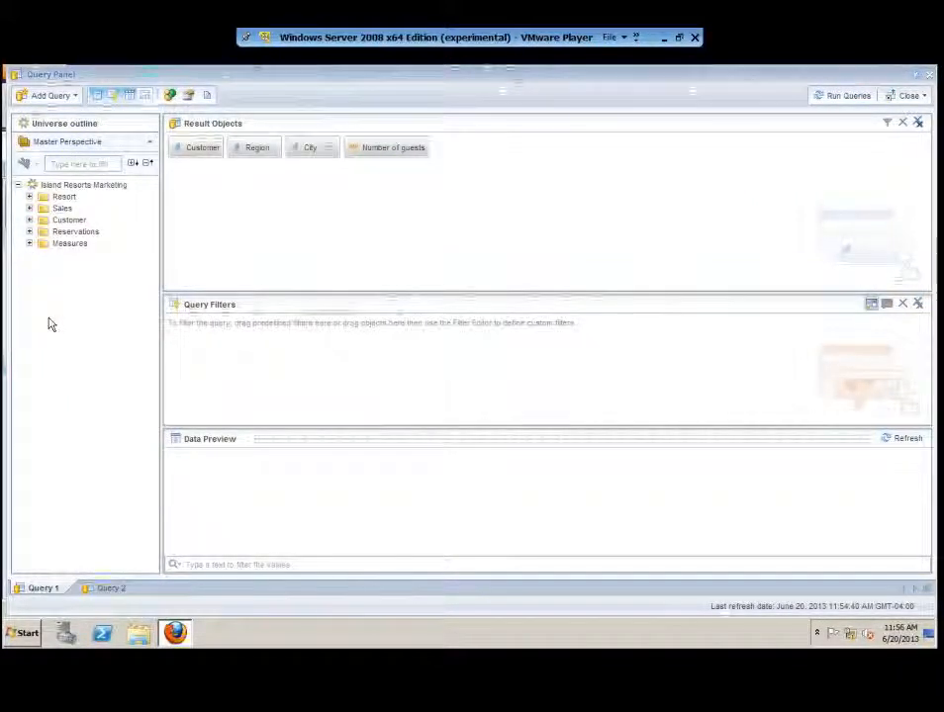
left_click(114, 588)
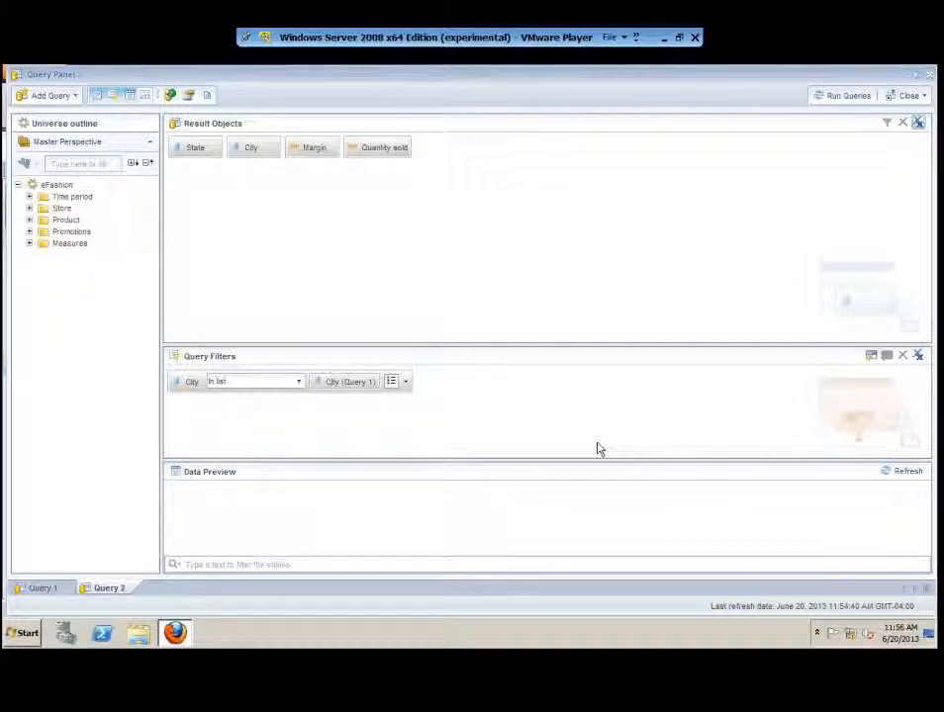
left_click(842, 96)
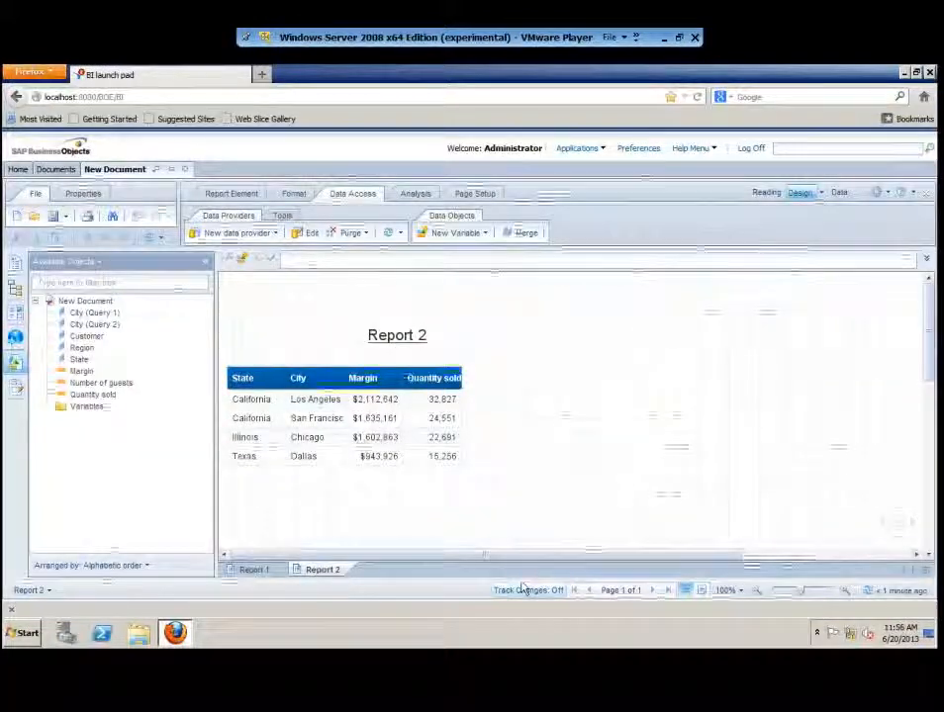
- Review Report 1's expanded customer list, then shift the Report 2 margin table down and right
left_click(255, 569)
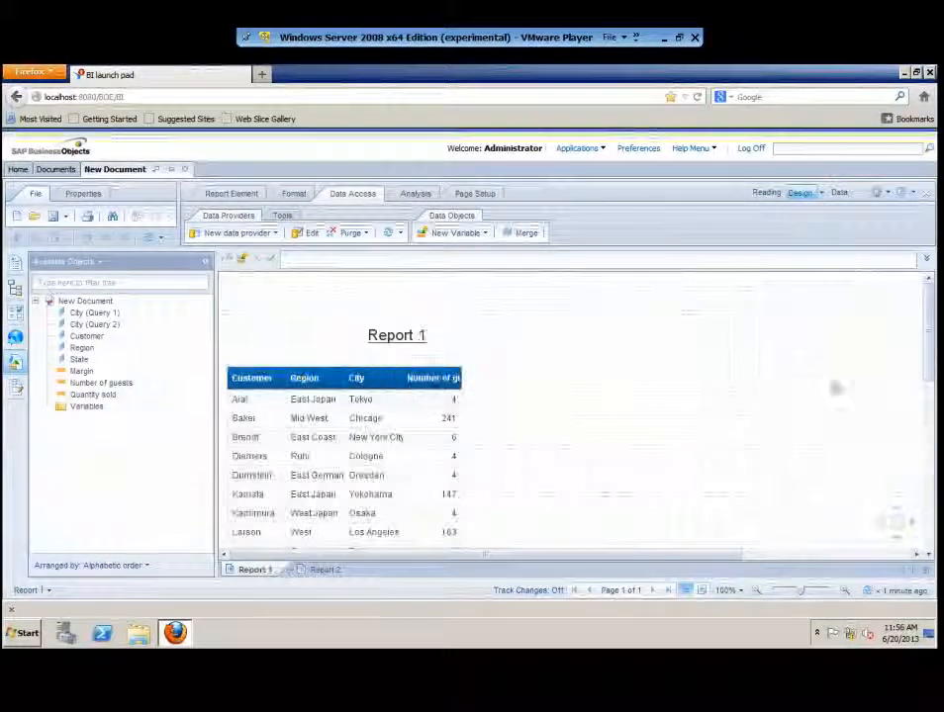
mouse_move(928, 336)
left_mouse_down()
mouse_move(928, 448)
mouse_move(932, 349)
left_mouse_up()
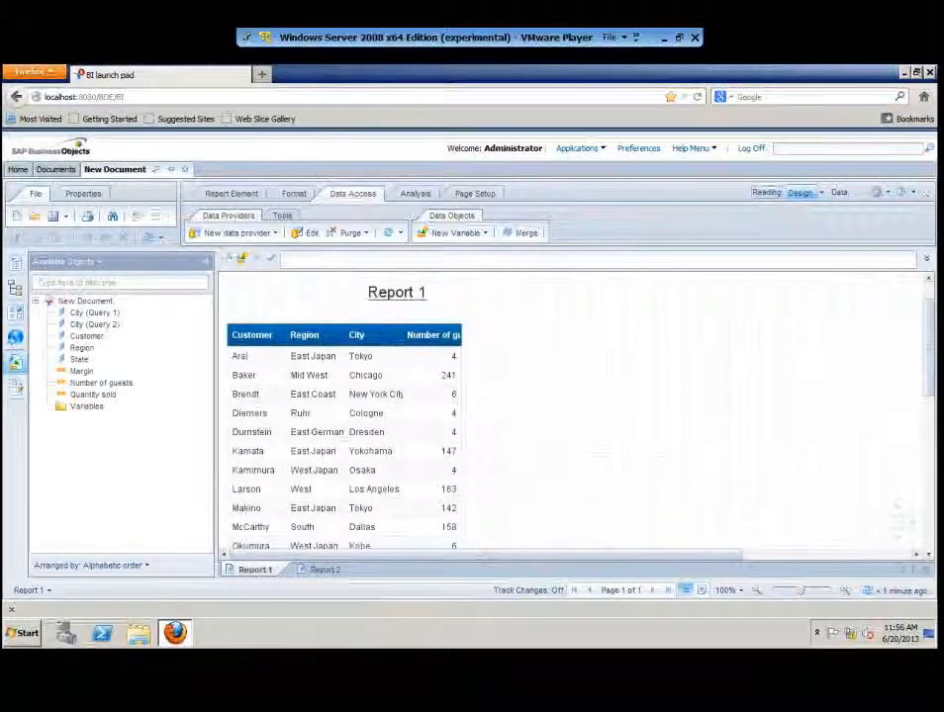
left_click(323, 569)
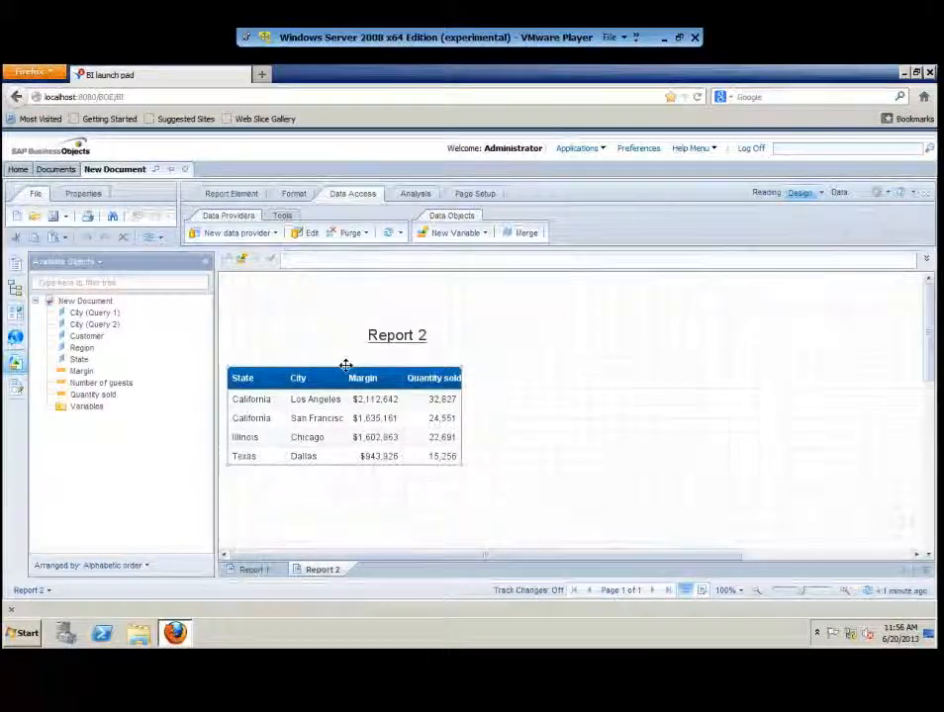
left_click_drag(346, 366, 398, 381)
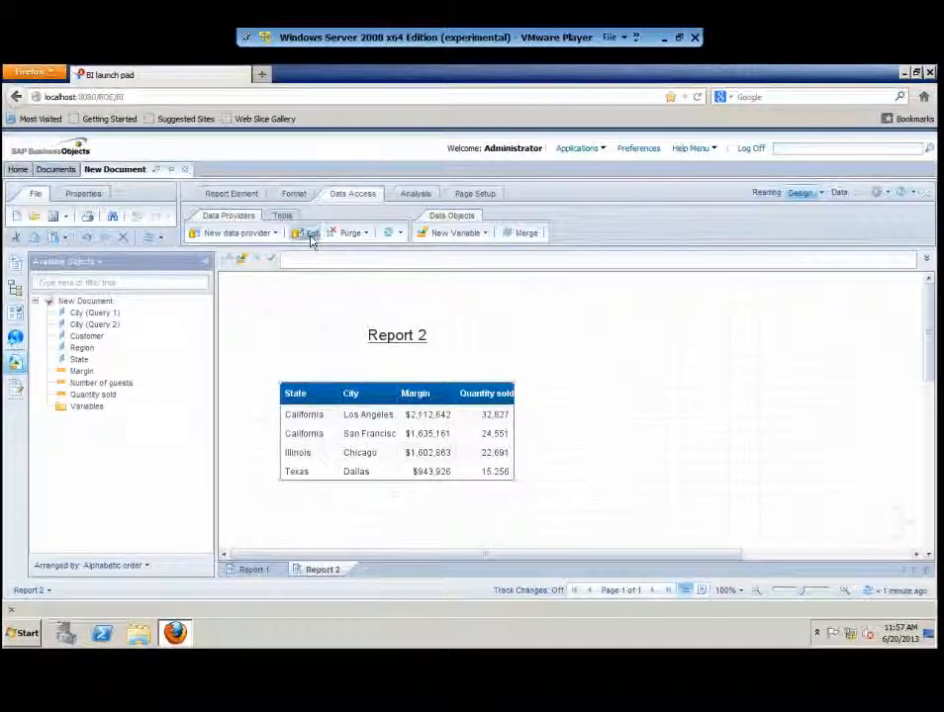
left_click(311, 234)
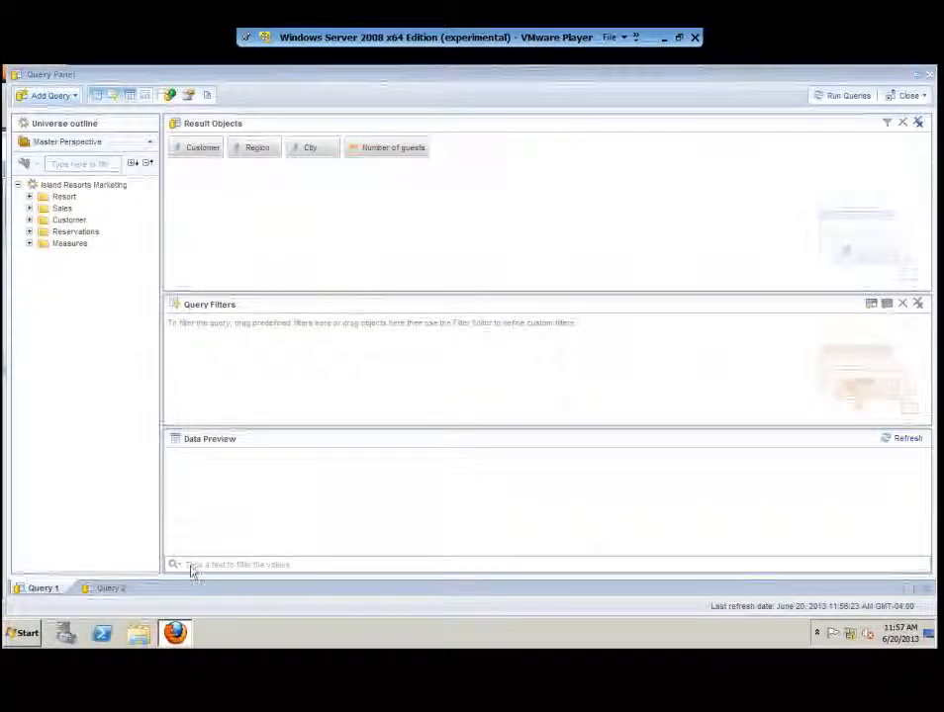
- On Query 2, keep the City In list filter taking its values from City (Query 1)
left_click(110, 587)
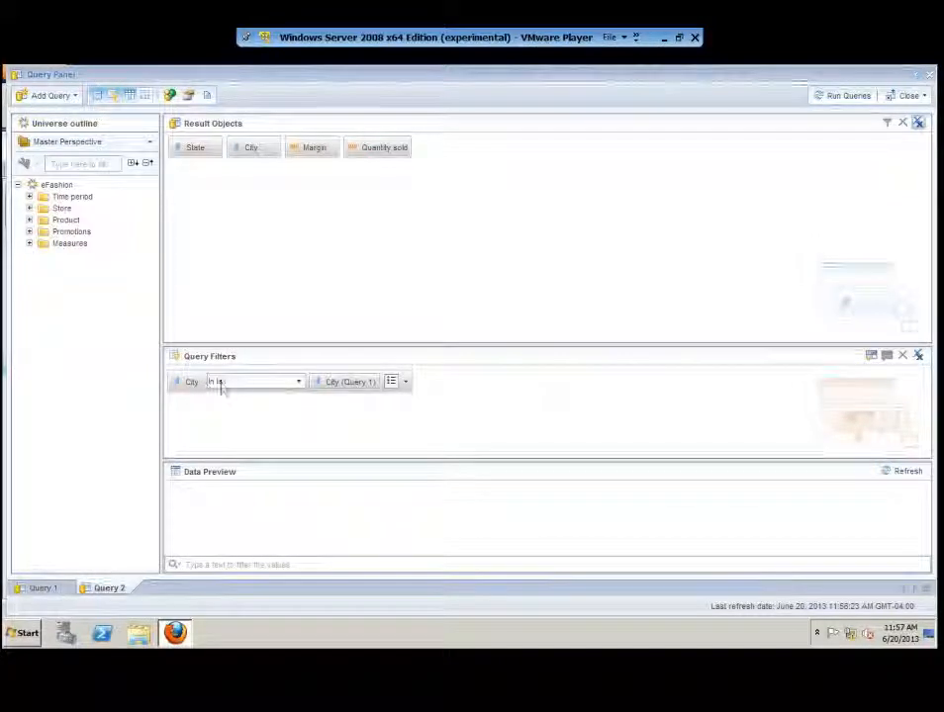
left_click(404, 382)
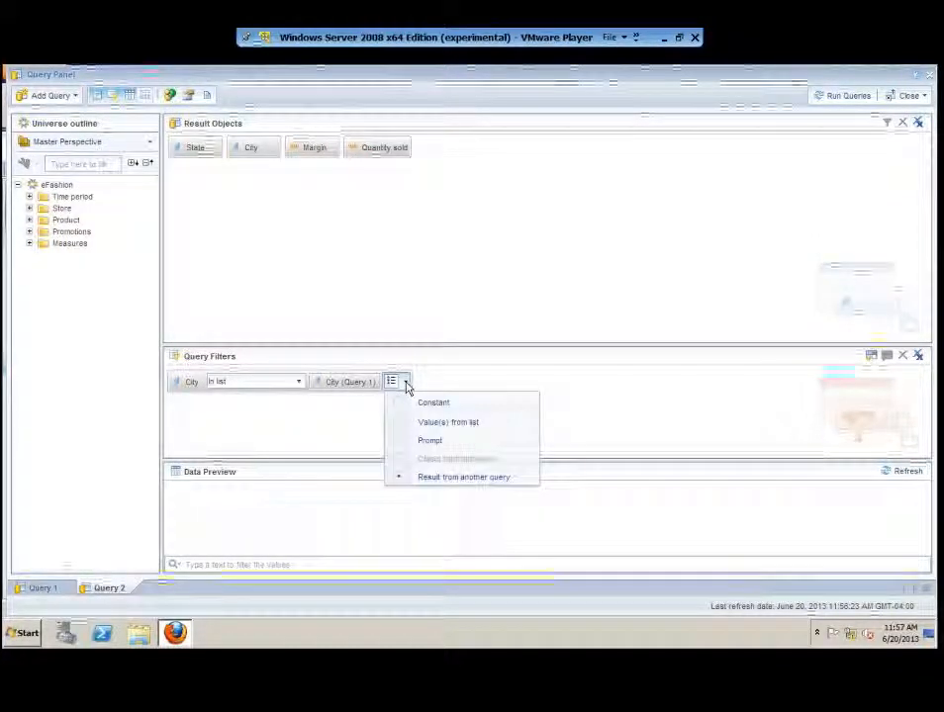
left_click(464, 477)
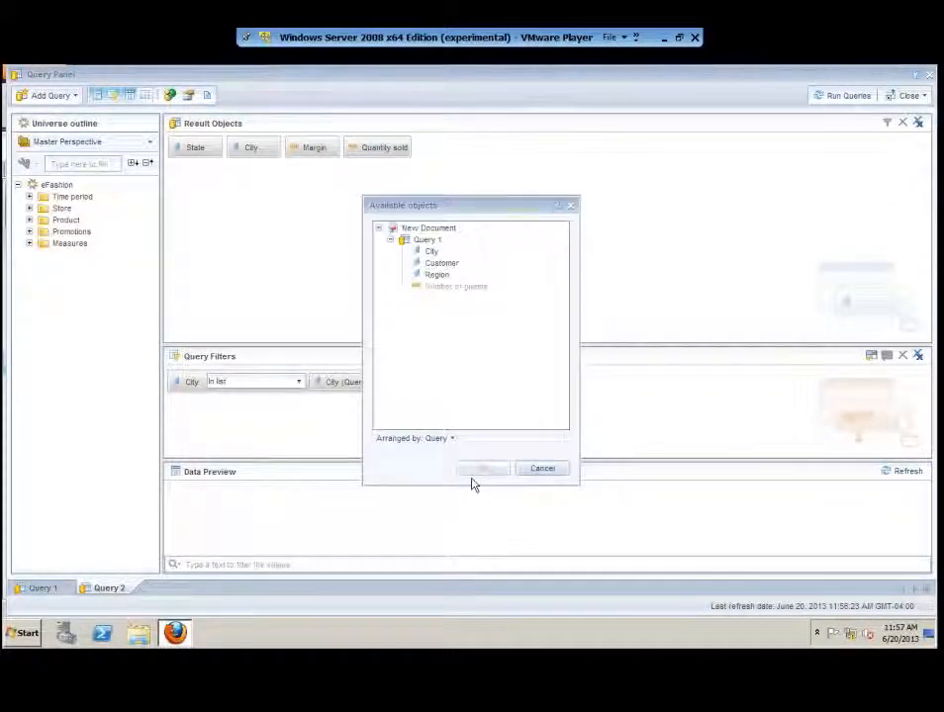
left_click(542, 471)
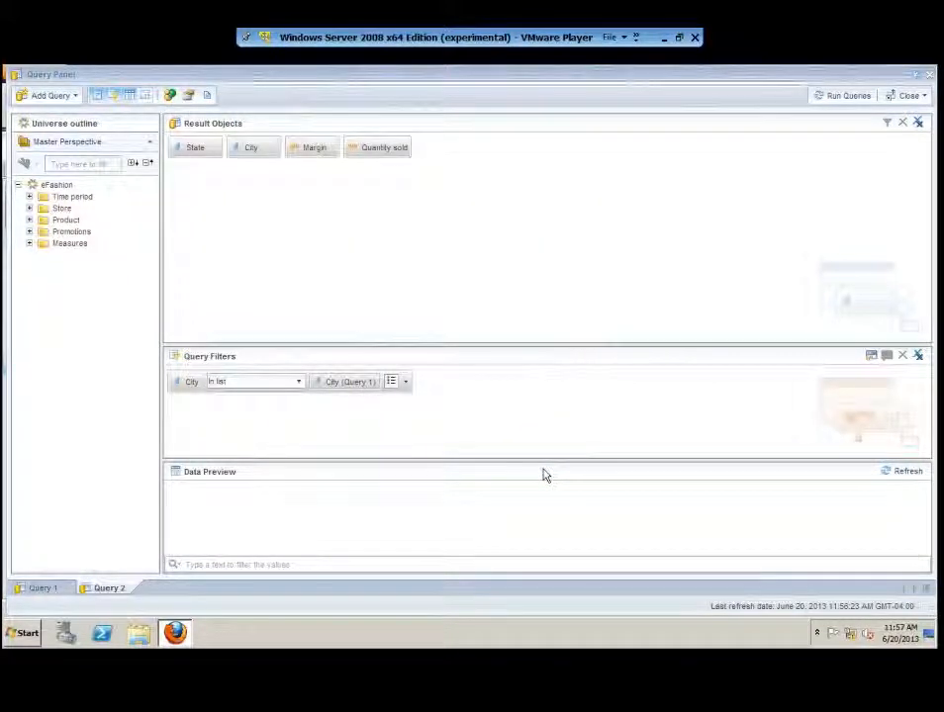